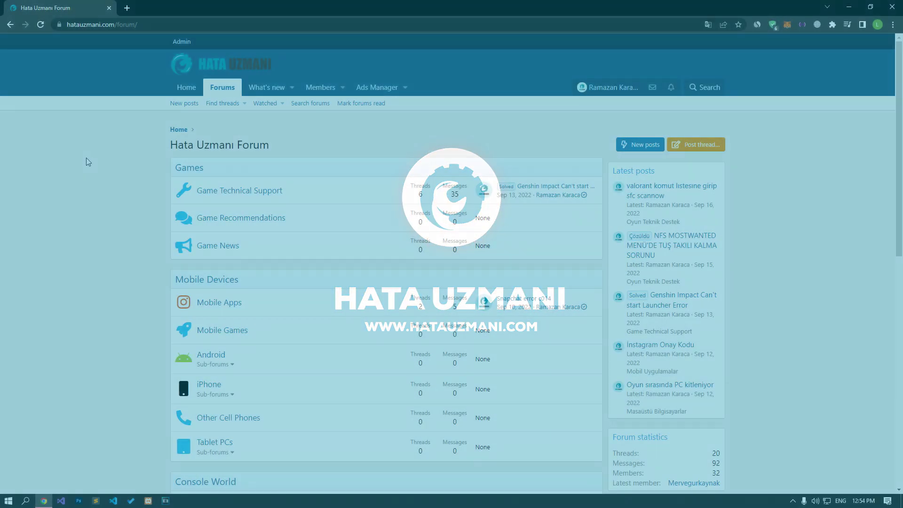
# Scroll the Hata Uzmanı Forum page and start a new thread with Post thread..
pyautogui.scroll(-15, 86, 157)
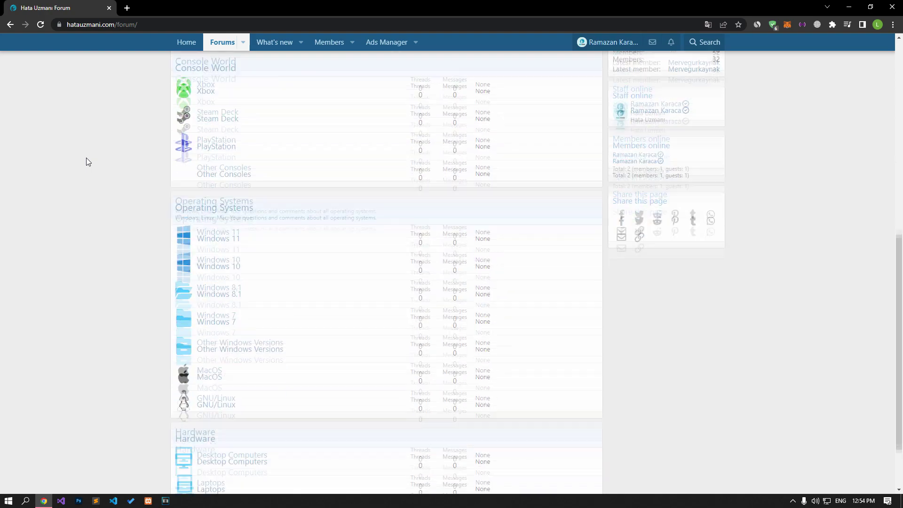
pyautogui.scroll(10, 85, 158)
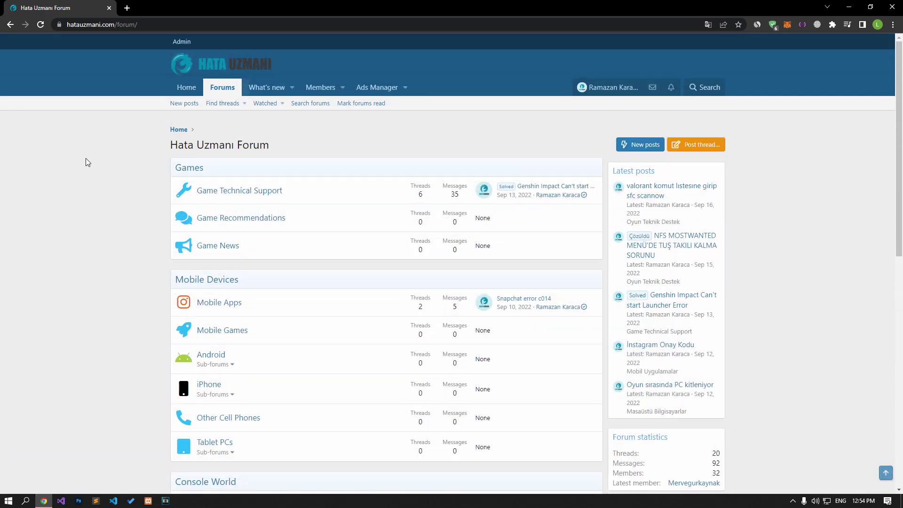
pyautogui.click(718, 147)
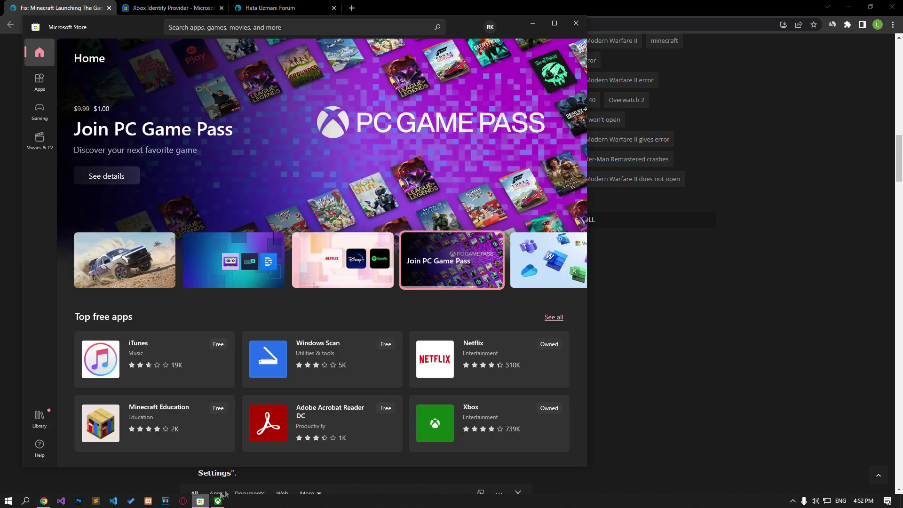
# Check the RK Microsoft Store account menu, then open the Xbox app's profile menu
pyautogui.click(490, 27)
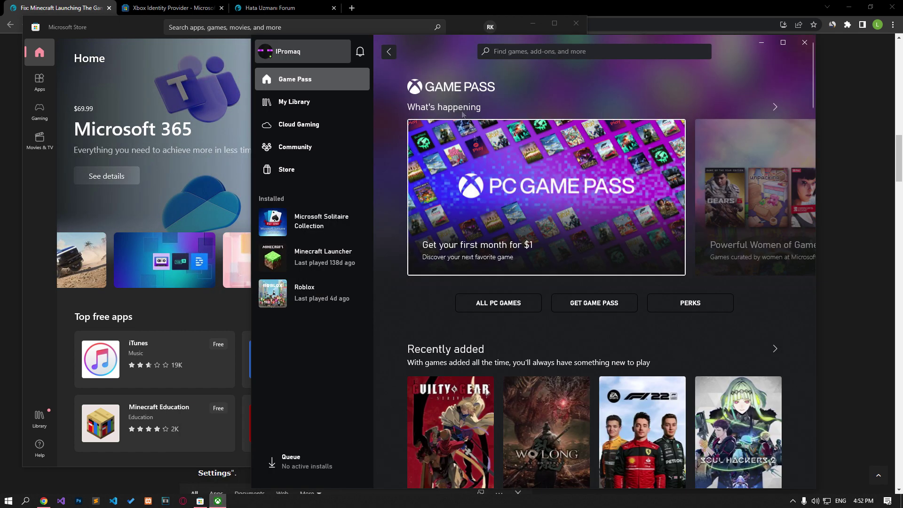
pyautogui.click(301, 49)
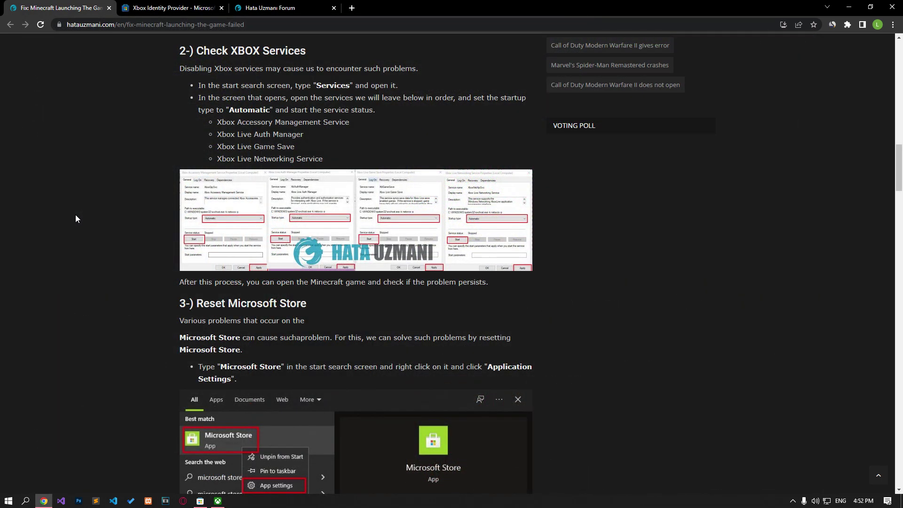
# Launch the Services app and jump to the Xbox services in the list
pyautogui.click(9, 500)
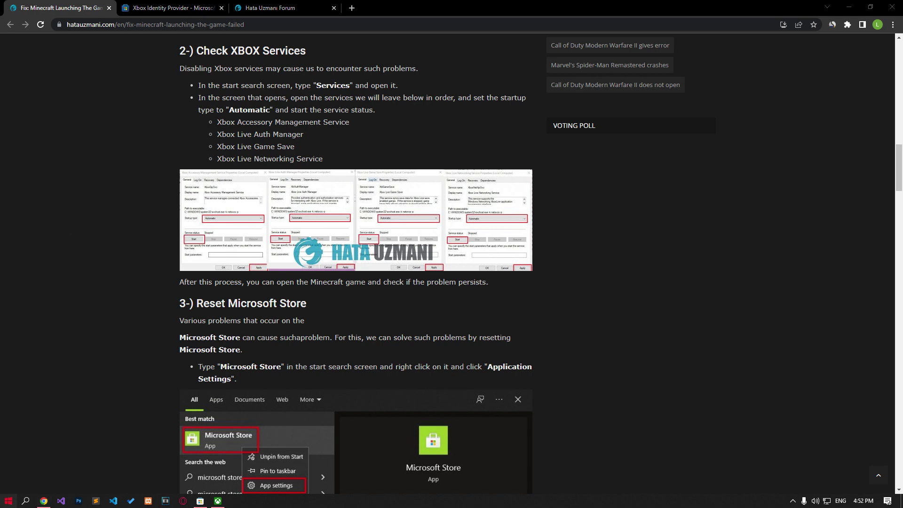
pyautogui.write('services')
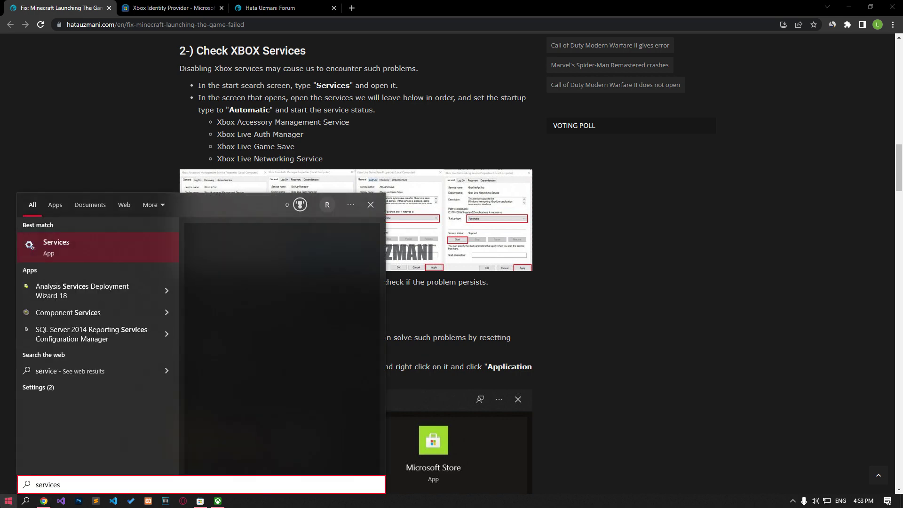
pyautogui.click(67, 243)
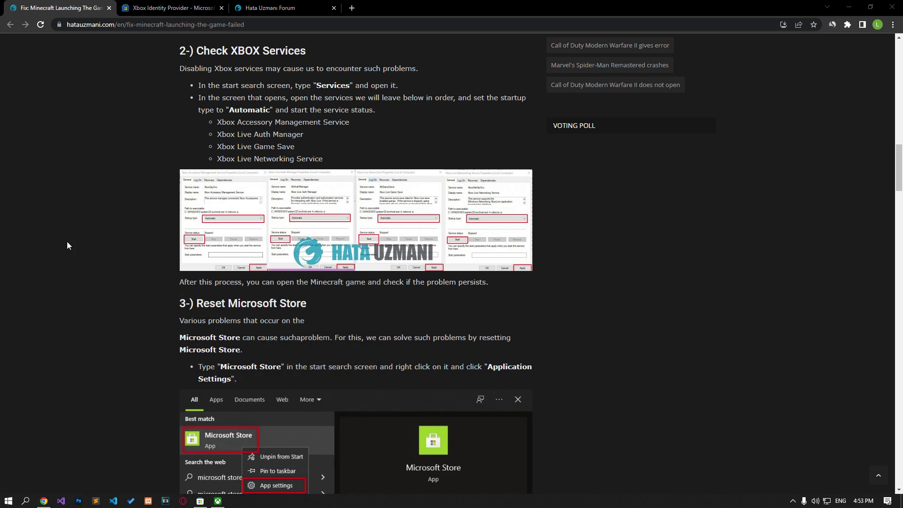
pyautogui.click(591, 287)
pyautogui.press('x')
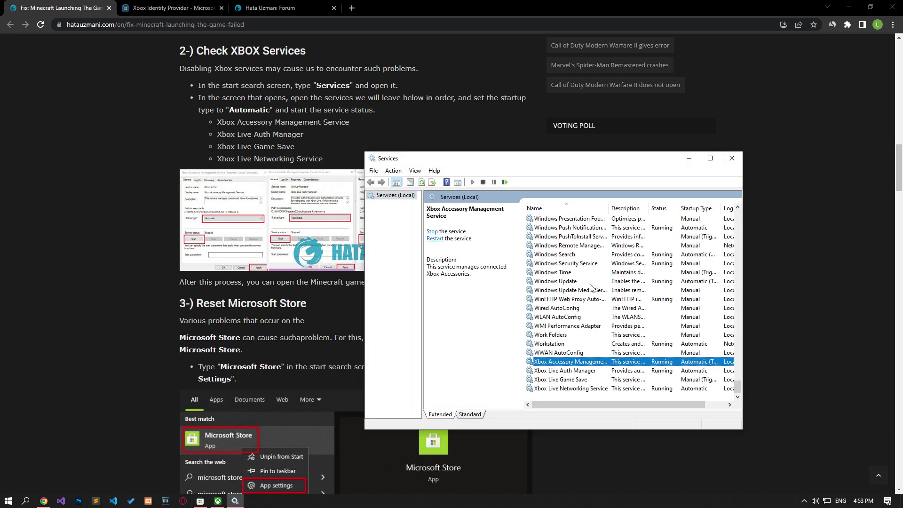
# Set Xbox Accessory Management Service and Xbox Live Auth Manager startup type to Automatic
pyautogui.doubleClick(555, 364)
pyautogui.click(543, 286)
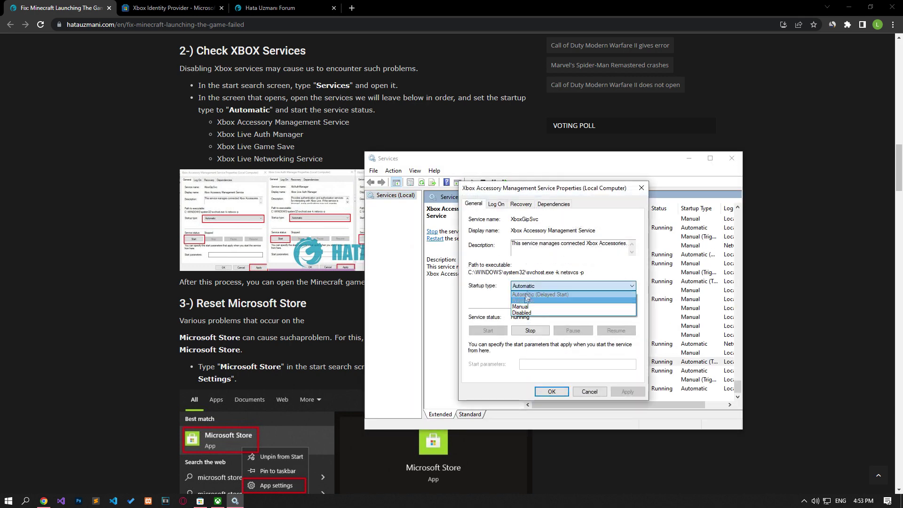
pyautogui.click(526, 302)
pyautogui.click(628, 391)
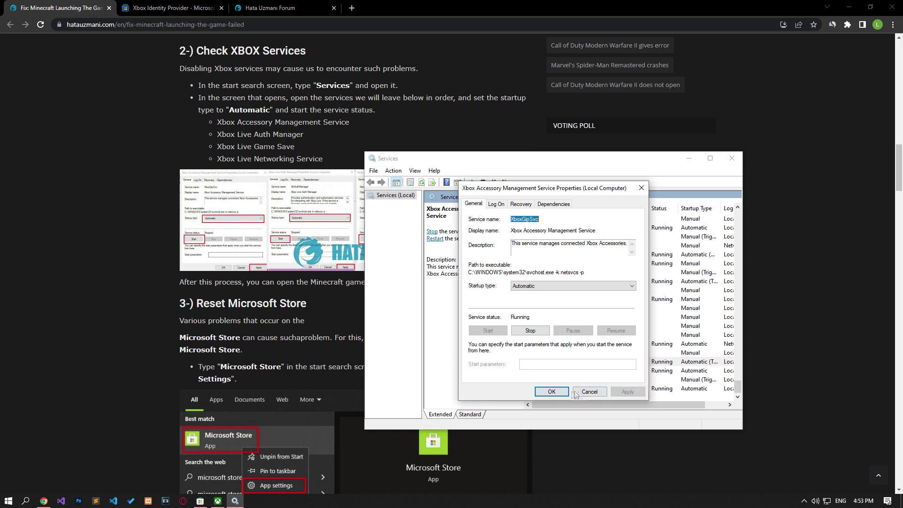
pyautogui.click(551, 391)
pyautogui.doubleClick(564, 370)
pyautogui.click(560, 286)
pyautogui.click(524, 301)
pyautogui.click(627, 391)
pyautogui.click(551, 391)
# Set Xbox Live Game Save to Automatic and start the service
pyautogui.doubleClick(562, 379)
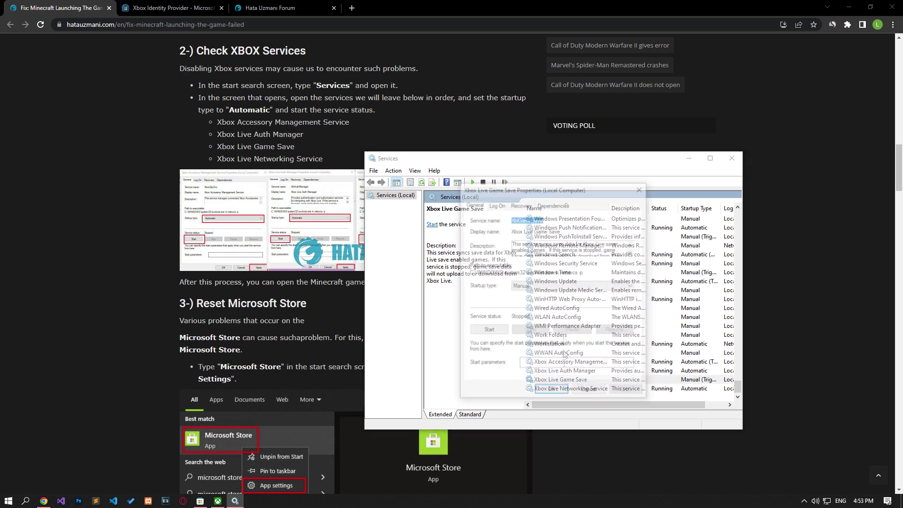
pyautogui.click(559, 287)
pyautogui.click(525, 301)
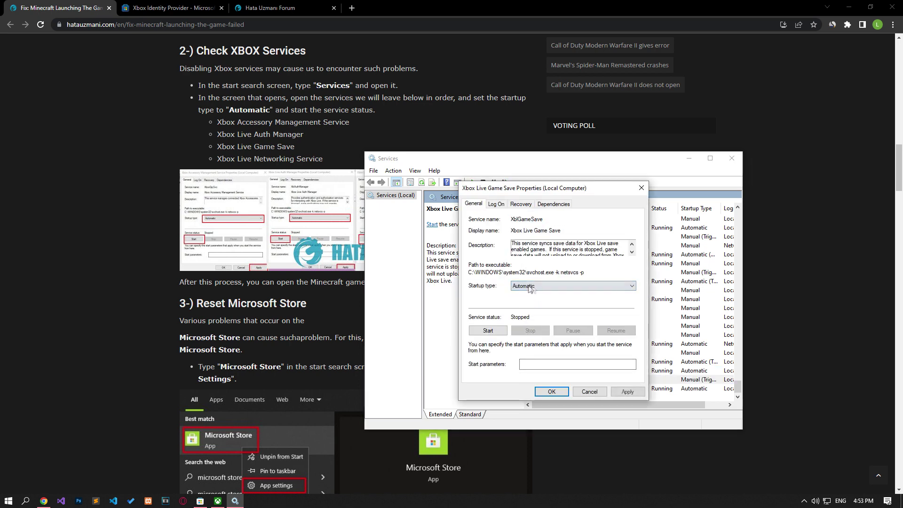
pyautogui.click(489, 331)
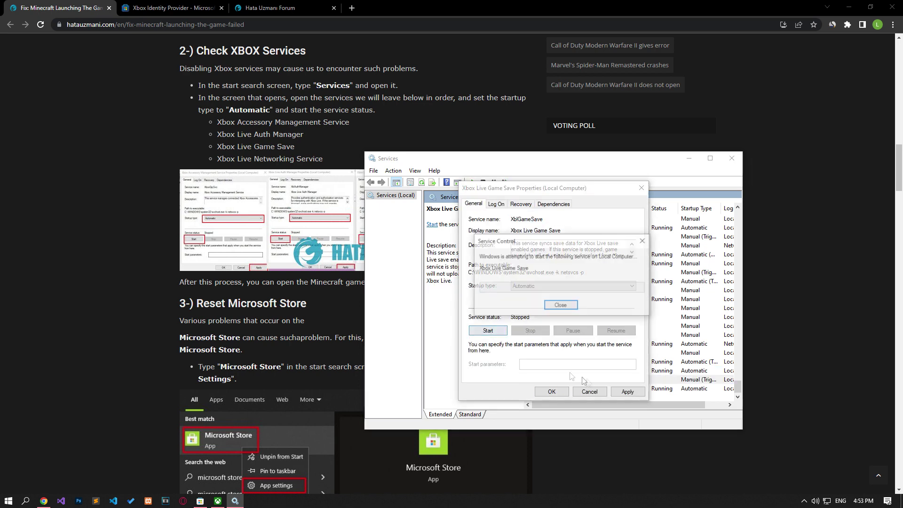
pyautogui.click(628, 390)
pyautogui.click(551, 391)
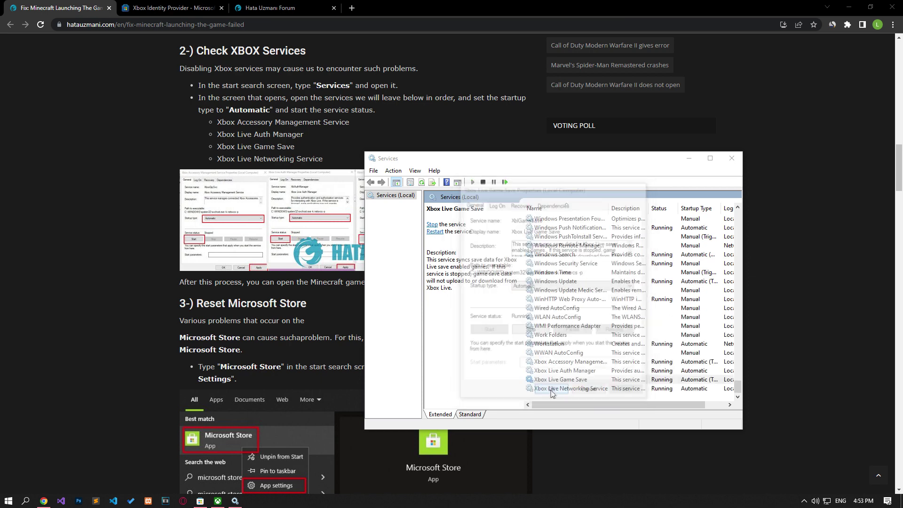
# Set Xbox Live Networking Service startup type to Automatic
pyautogui.doubleClick(556, 389)
pyautogui.click(573, 286)
pyautogui.click(531, 301)
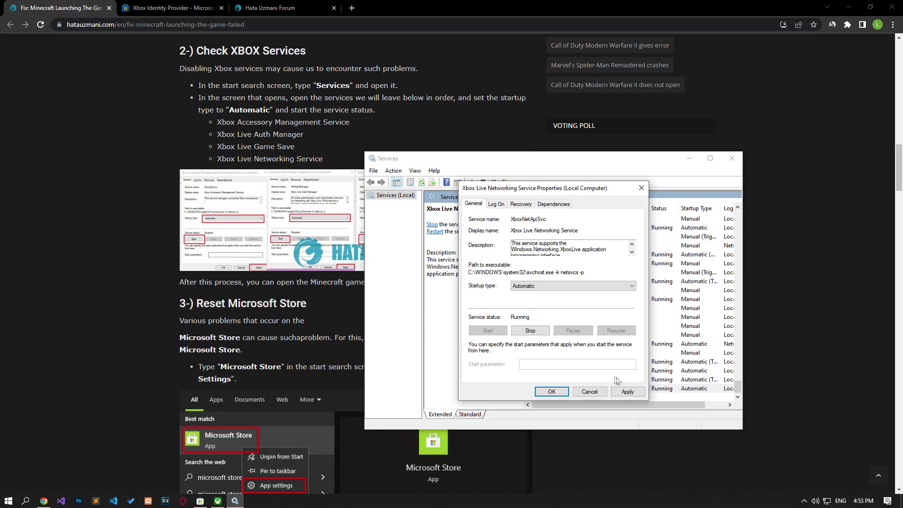
pyautogui.click(627, 392)
pyautogui.click(551, 391)
# Inspect both Gaming Services entries' properties, then close the Services window
pyautogui.press('g')
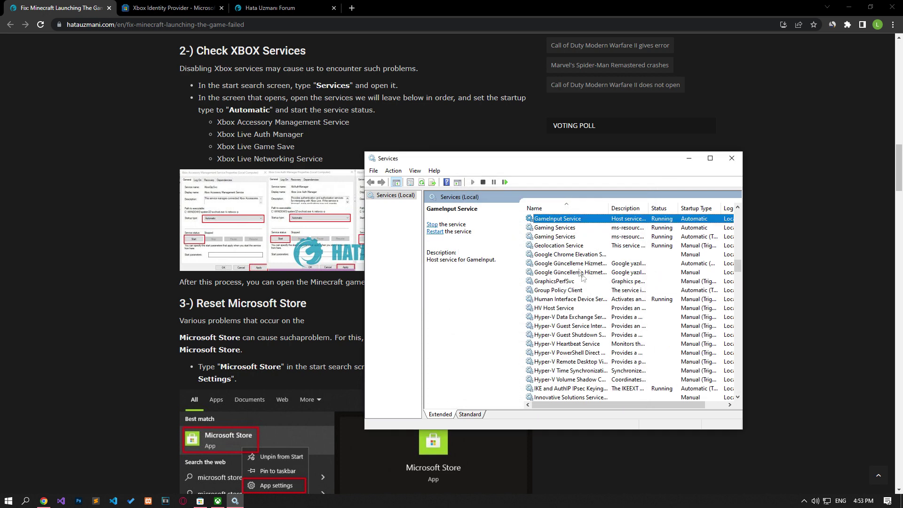
pyautogui.doubleClick(548, 227)
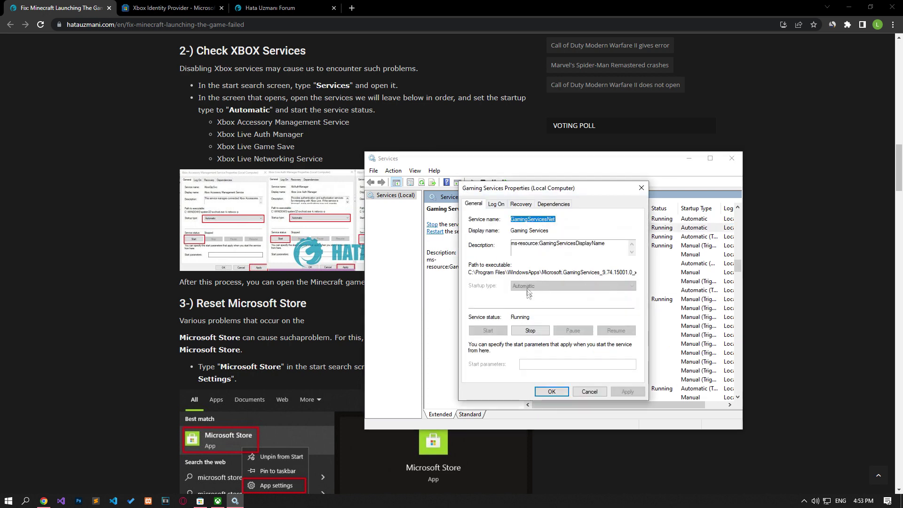
pyautogui.click(564, 393)
pyautogui.doubleClick(555, 236)
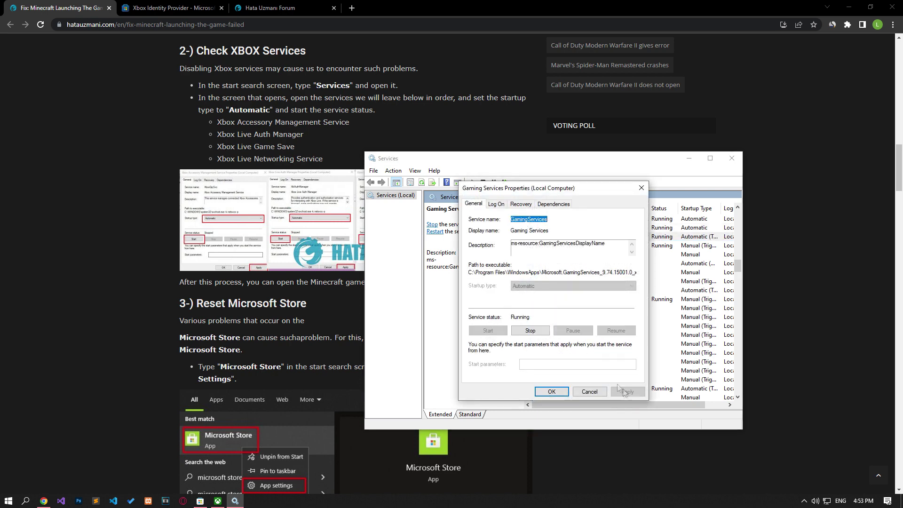
pyautogui.click(551, 391)
pyautogui.click(732, 158)
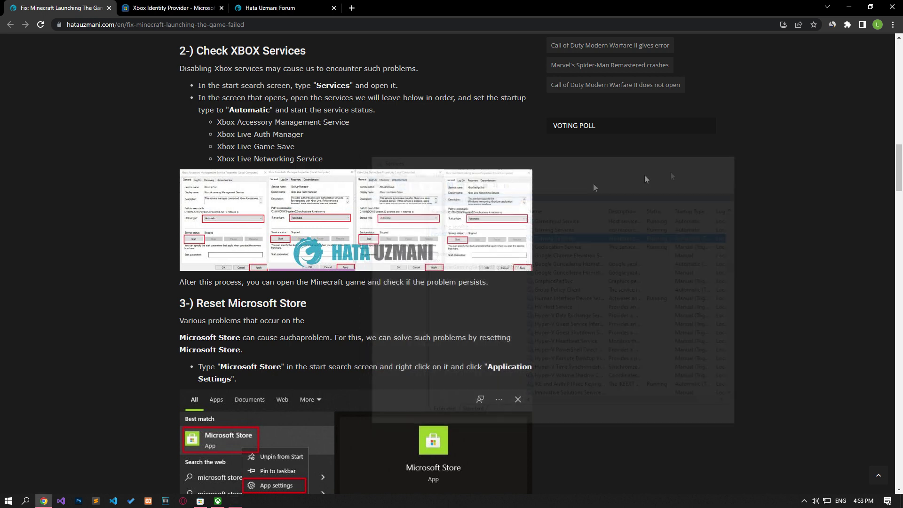
pyautogui.scroll(-5, 138, 237)
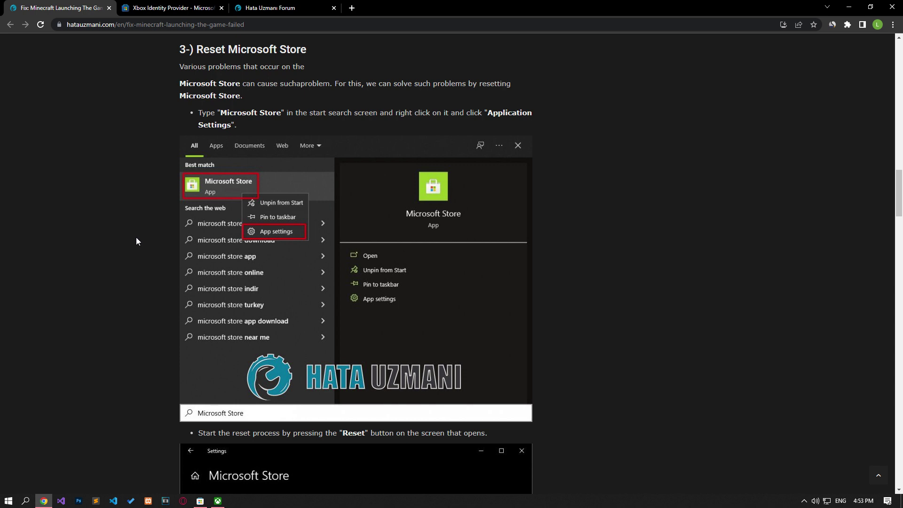
# Open Microsoft Store's App settings from search and run Repair
pyautogui.press('super')
pyautogui.write('microsoft')
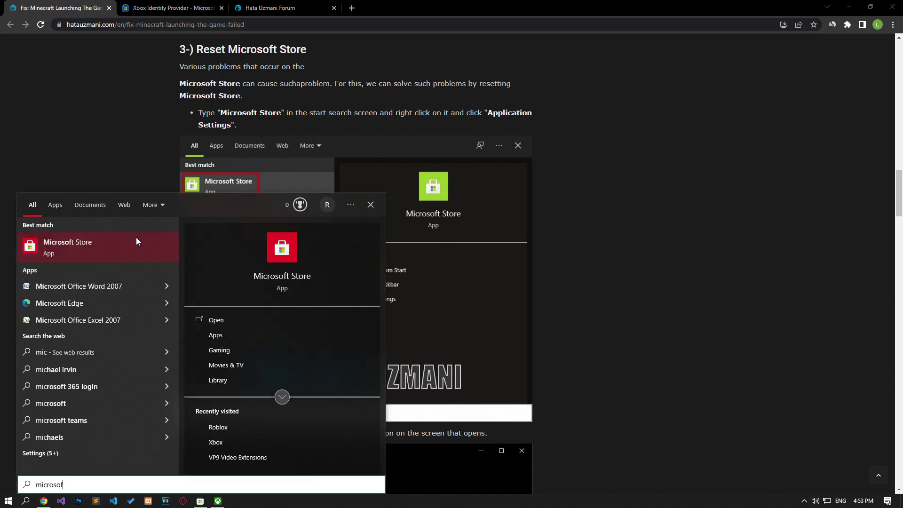
pyautogui.rightClick(83, 245)
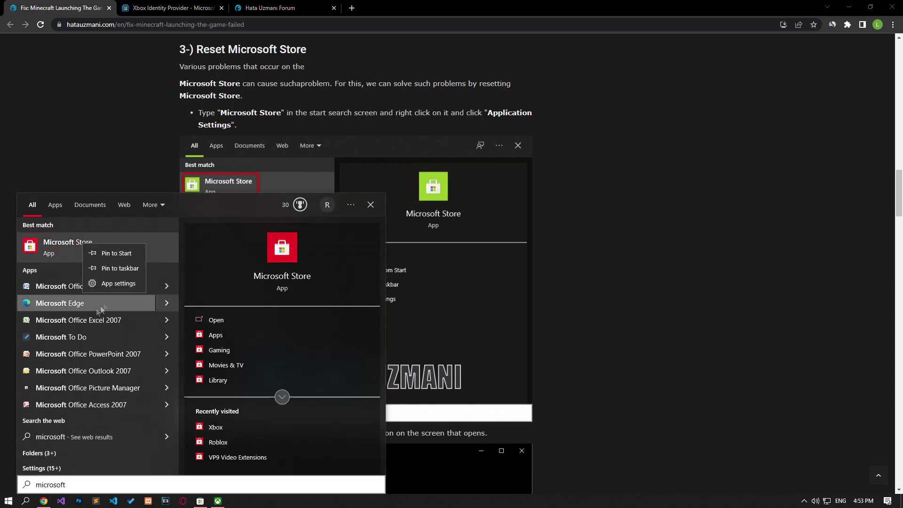
pyautogui.click(115, 284)
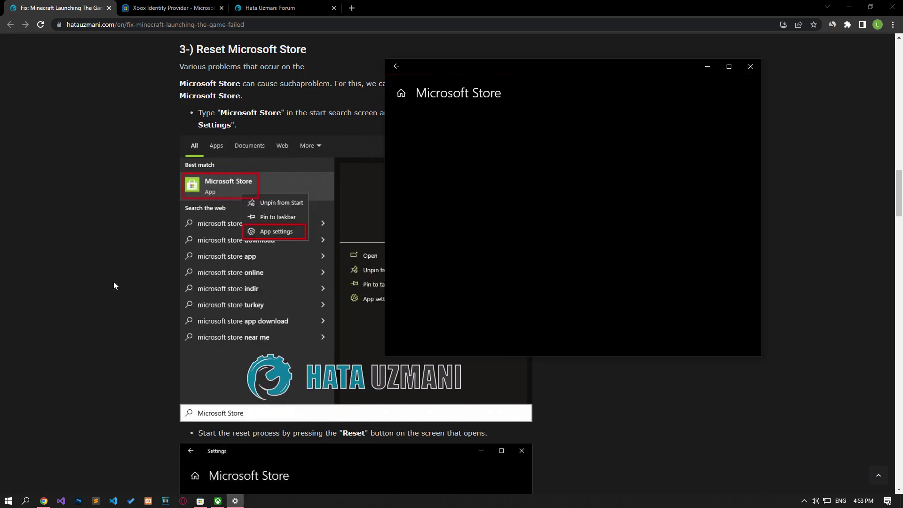
pyautogui.scroll(-10, 456, 277)
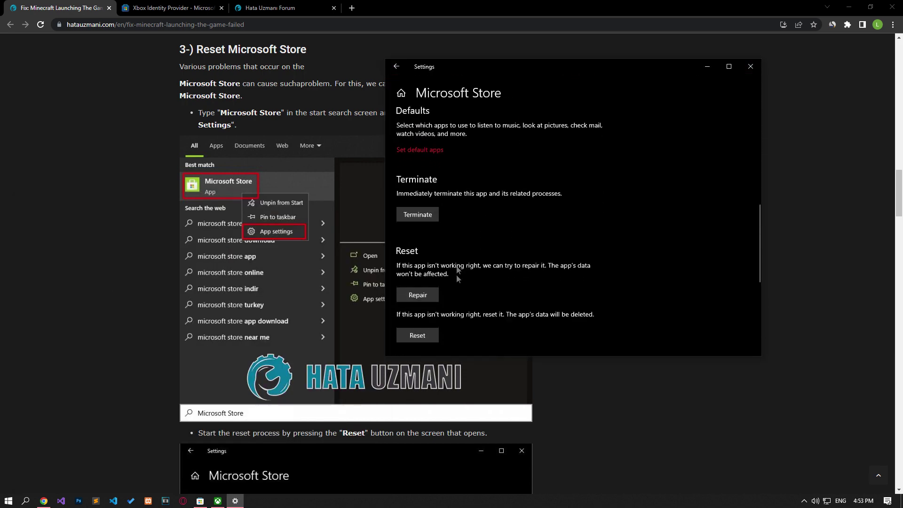
pyautogui.click(413, 297)
# Reset Microsoft Store, confirm deleting its data, and close Settings
pyautogui.scroll(-3, 413, 299)
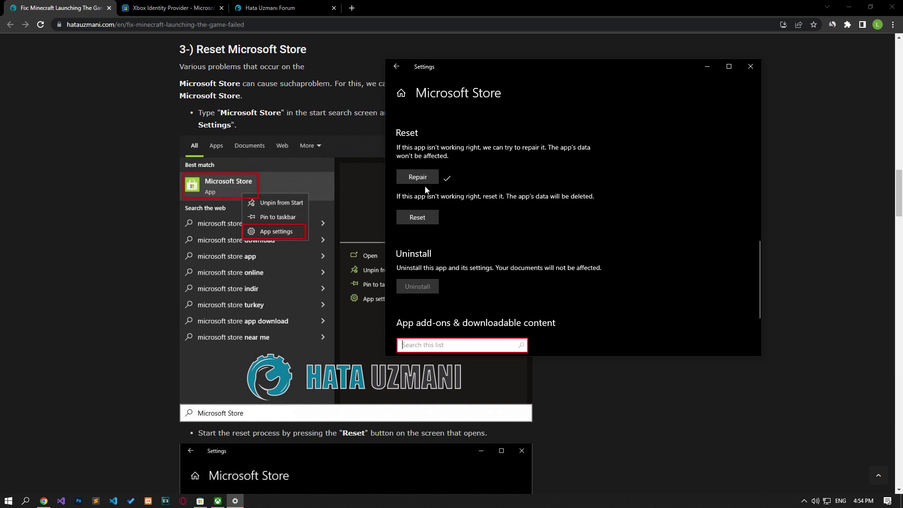
pyautogui.click(419, 218)
pyautogui.click(505, 196)
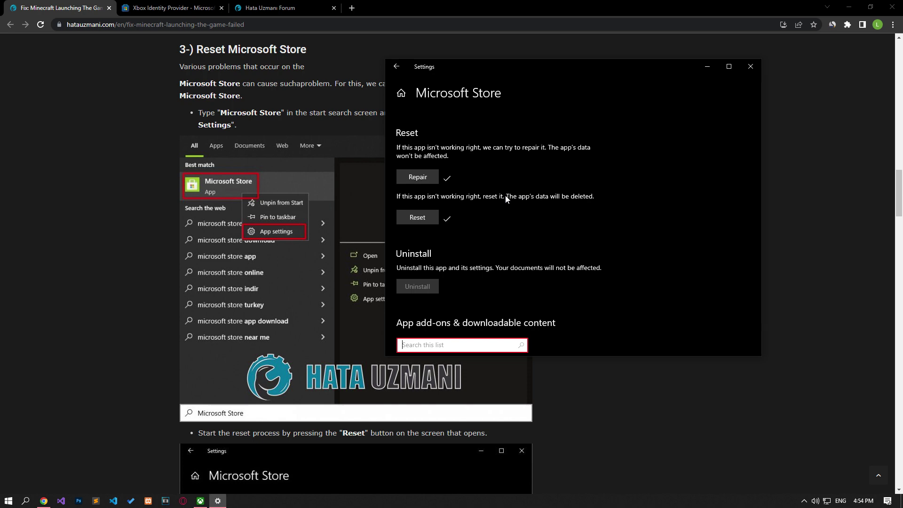
pyautogui.click(749, 66)
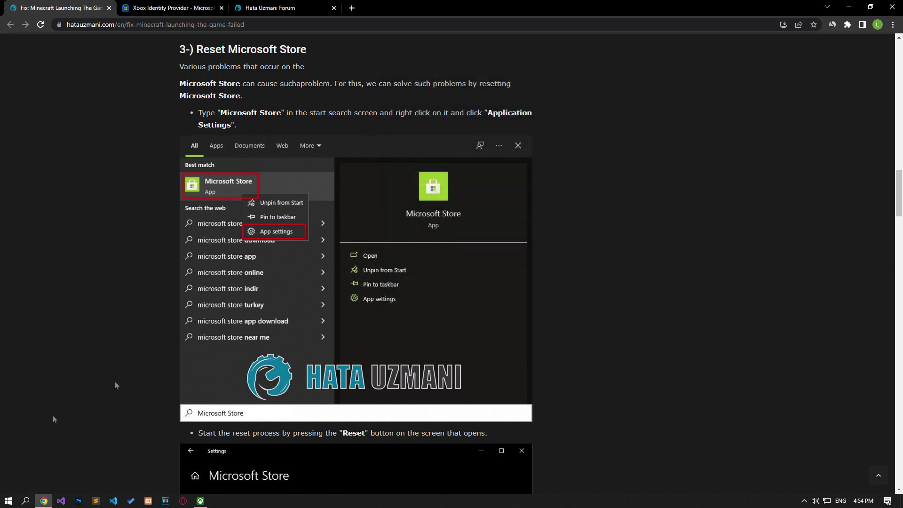
# Open Xbox Game Bar's App settings from search and run Repair
pyautogui.press('super')
pyautogui.write('xbox ga')
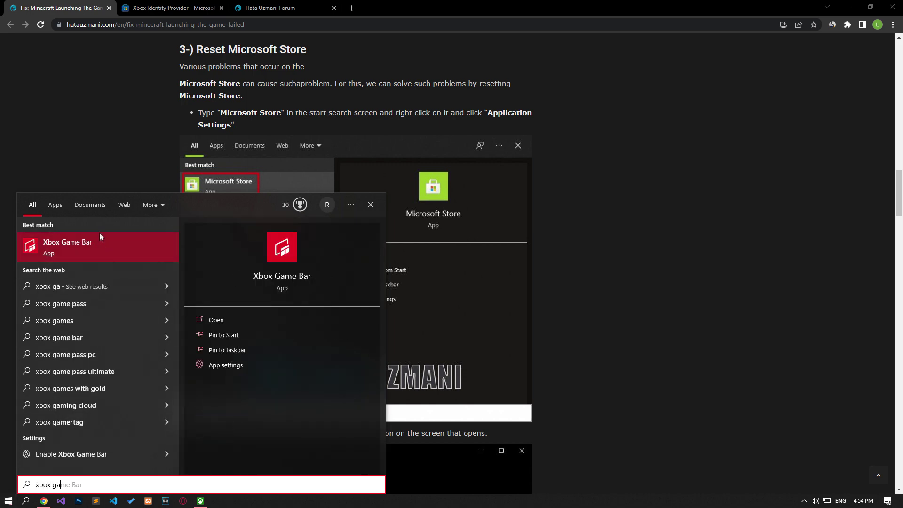
pyautogui.rightClick(57, 247)
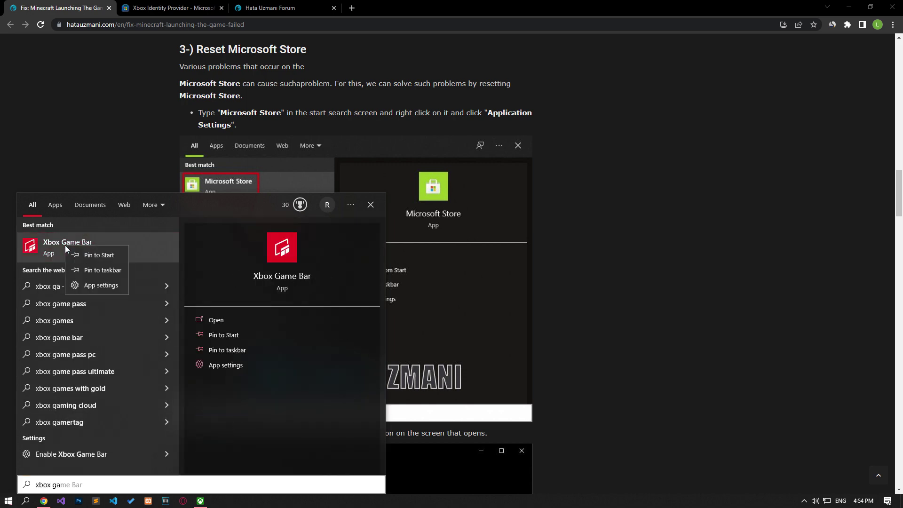
pyautogui.click(100, 285)
pyautogui.scroll(-5, 586, 278)
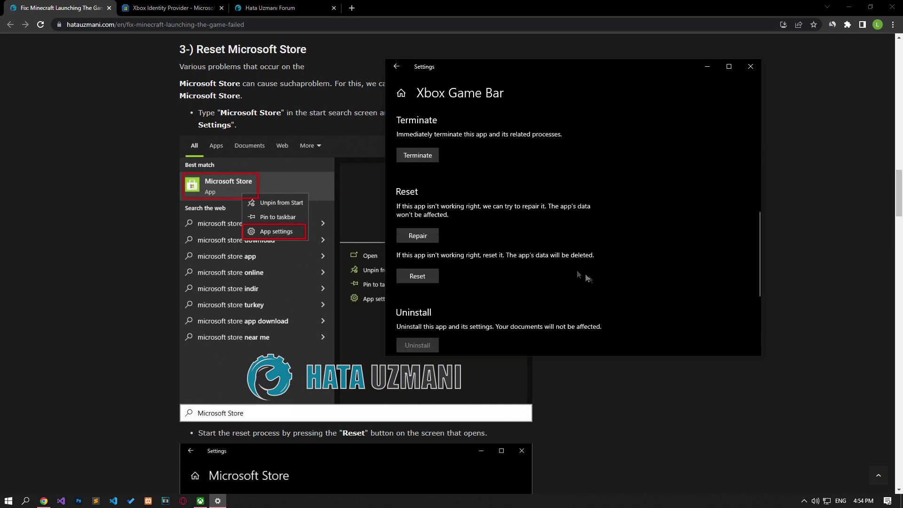
pyautogui.click(414, 235)
# Reset Xbox Game Bar, confirm deleting its data, and close Settings
pyautogui.scroll(-3, 414, 235)
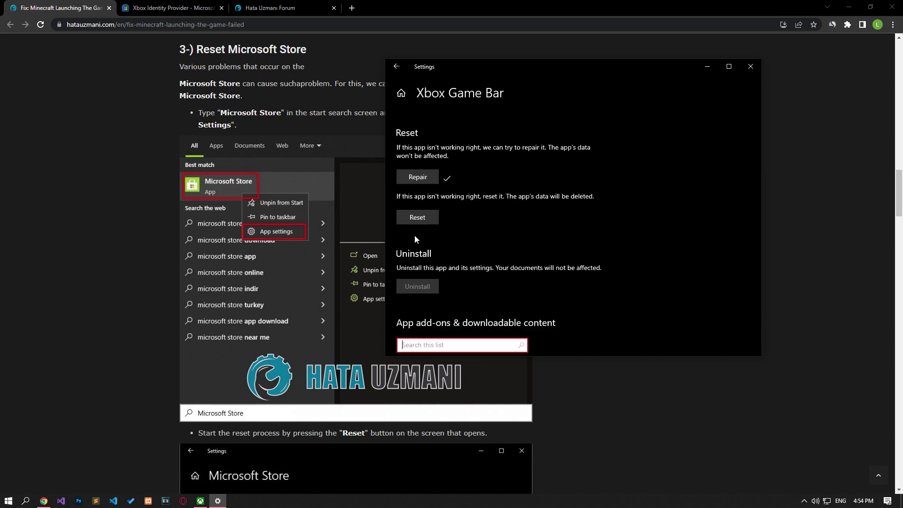
pyautogui.click(417, 218)
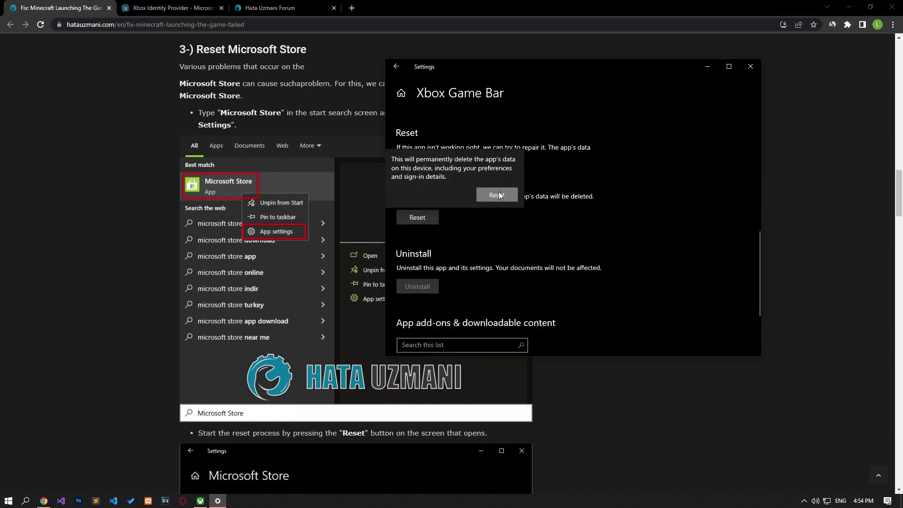
pyautogui.click(499, 195)
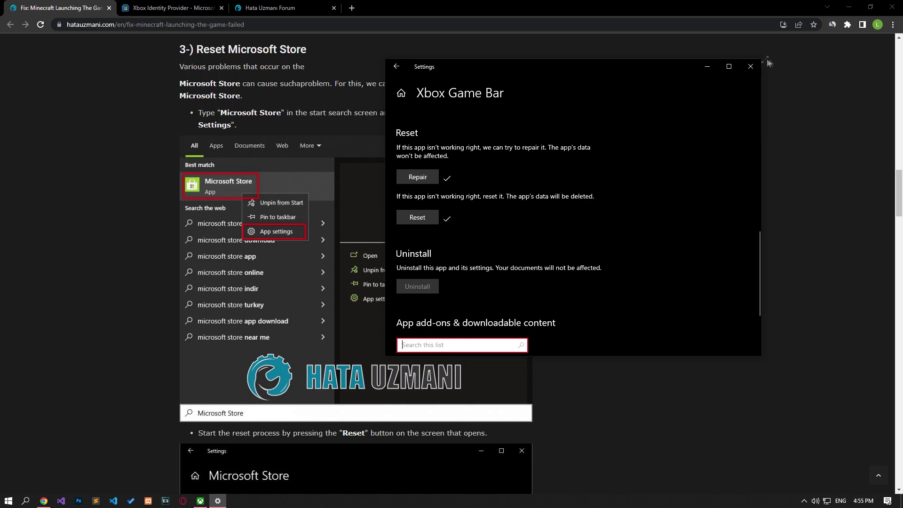
pyautogui.click(750, 67)
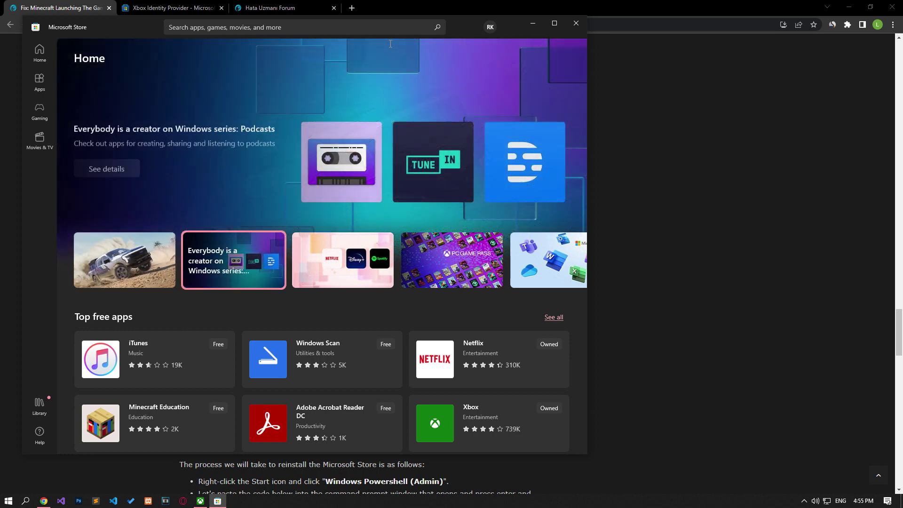
# Browse the installed apps in the Store's Library, then close Microsoft Store
pyautogui.click(40, 404)
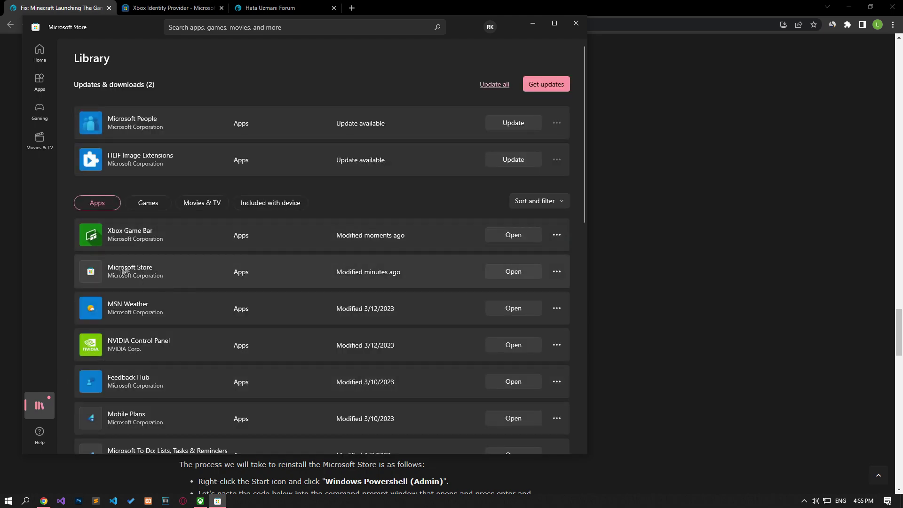
pyautogui.scroll(-1, 121, 271)
pyautogui.scroll(-7, 121, 268)
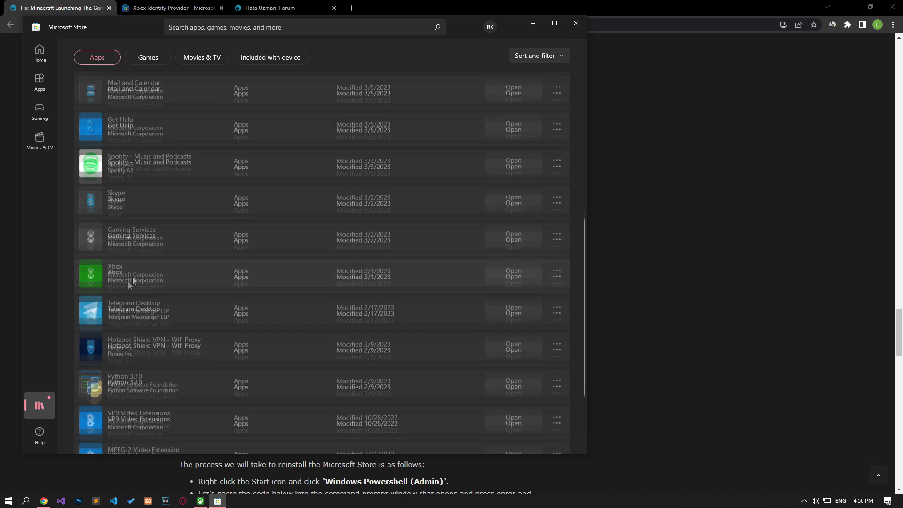
pyautogui.scroll(-3, 116, 242)
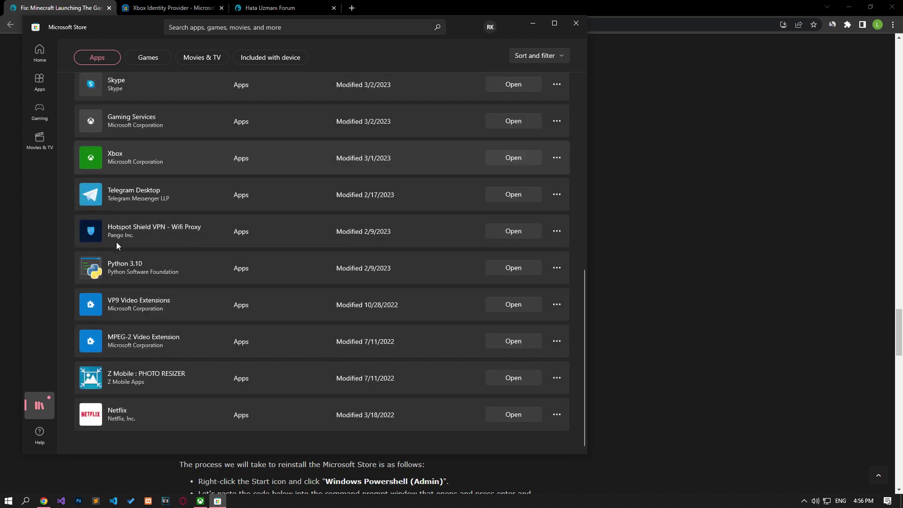
pyautogui.scroll(10, 126, 353)
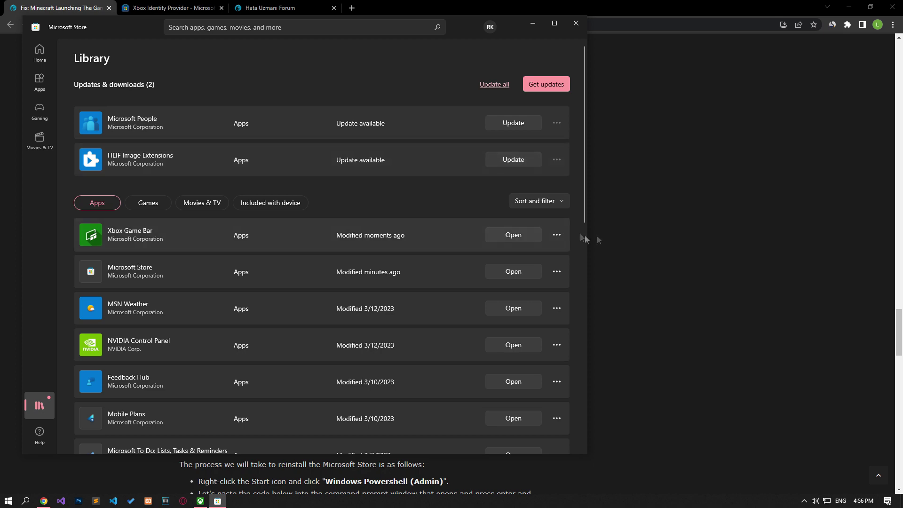
pyautogui.click(576, 22)
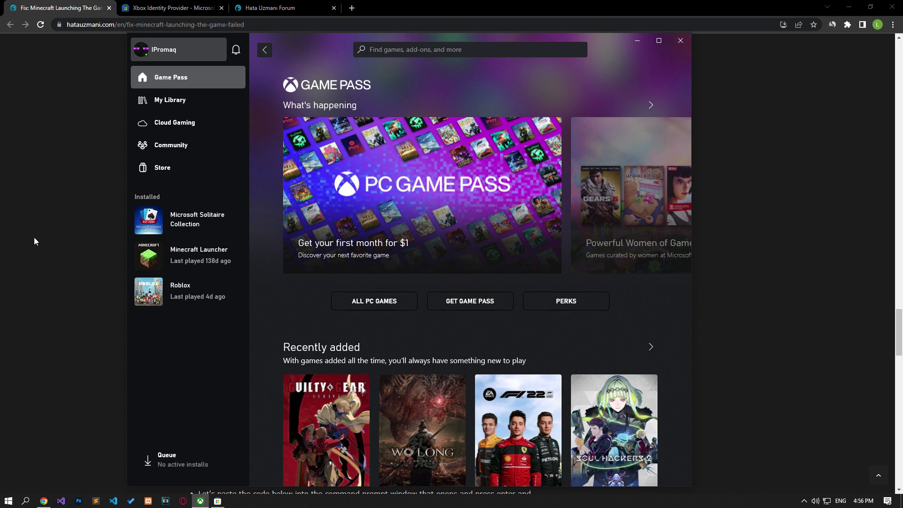
# Show Minecraft Launcher's Manage page and its FILES tab in the Xbox app
pyautogui.rightClick(202, 262)
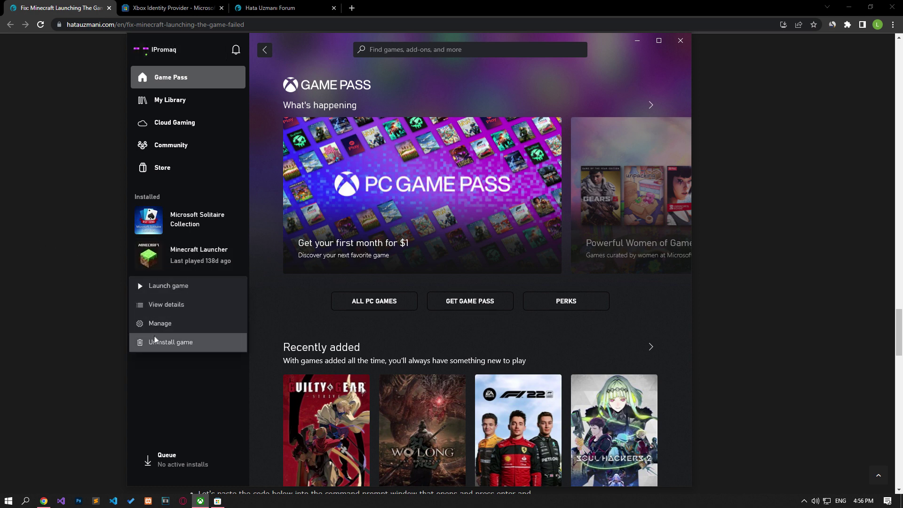
pyautogui.click(159, 323)
pyautogui.click(440, 164)
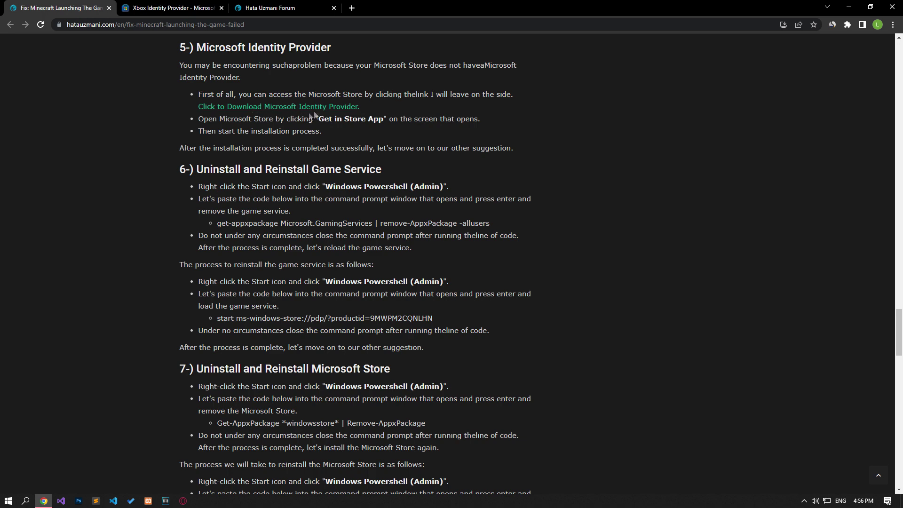
# Send the Xbox Identity Provider listing to the Store app, then close its popup
pyautogui.click(268, 114)
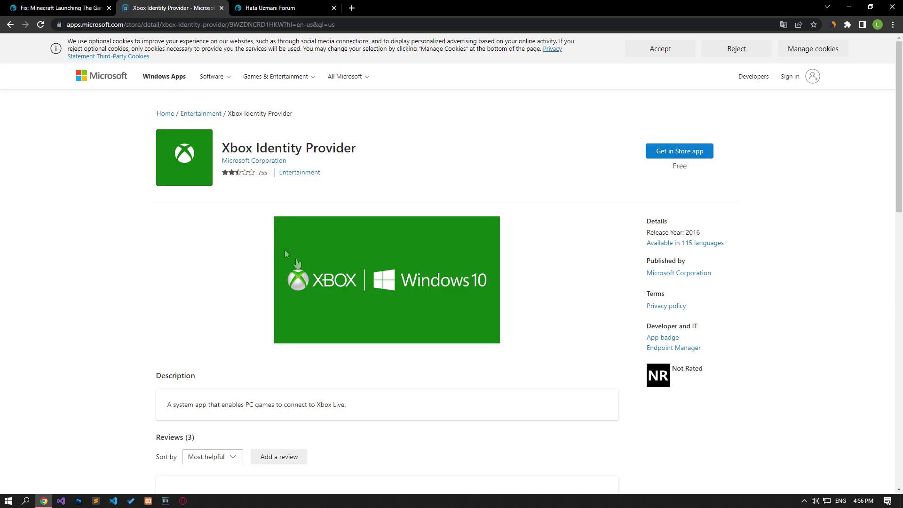
pyautogui.click(671, 155)
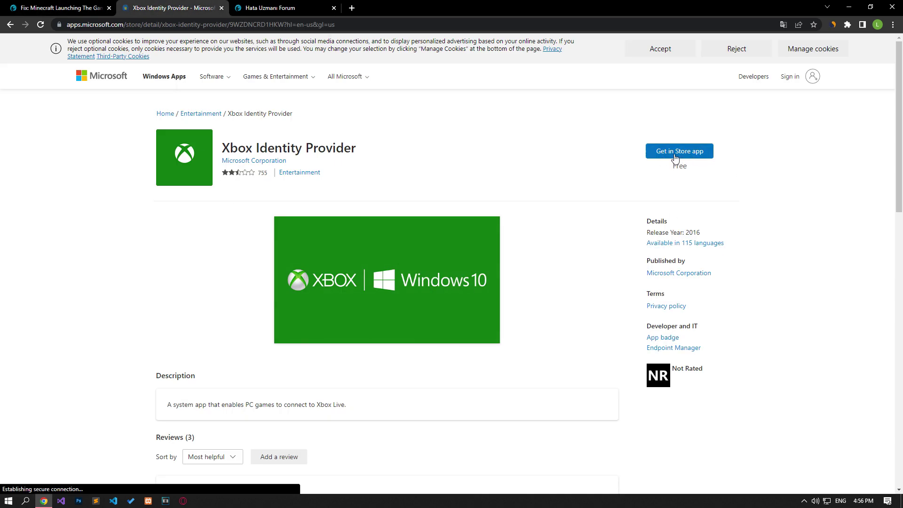
pyautogui.click(497, 105)
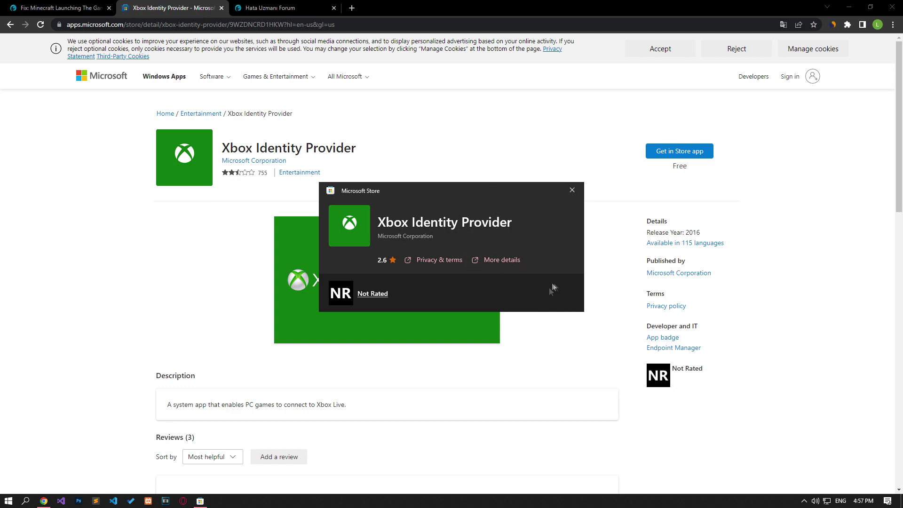
pyautogui.click(571, 190)
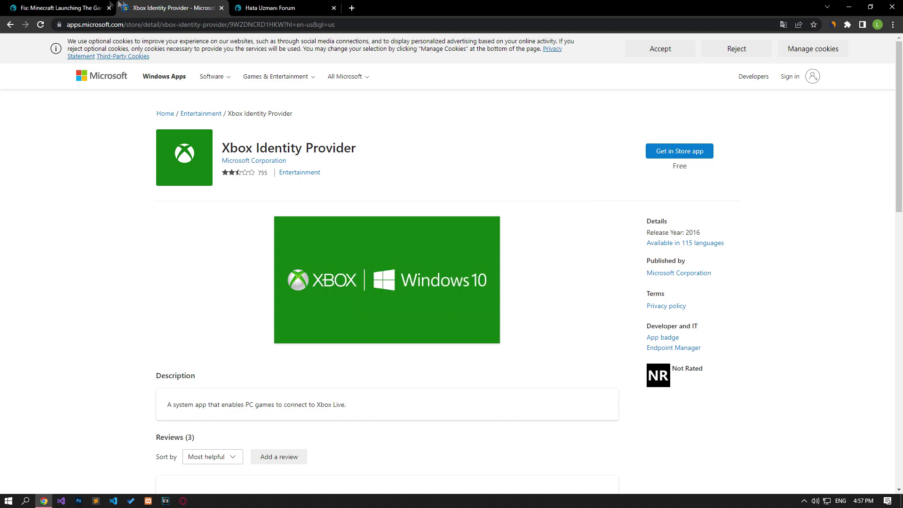
# Return to the guide and launch Windows PowerShell as administrator beside it
pyautogui.hotkey('ctrl', 'shift', 'Tab')
pyautogui.middleClick(145, 5)
pyautogui.scroll(-3, 135, 206)
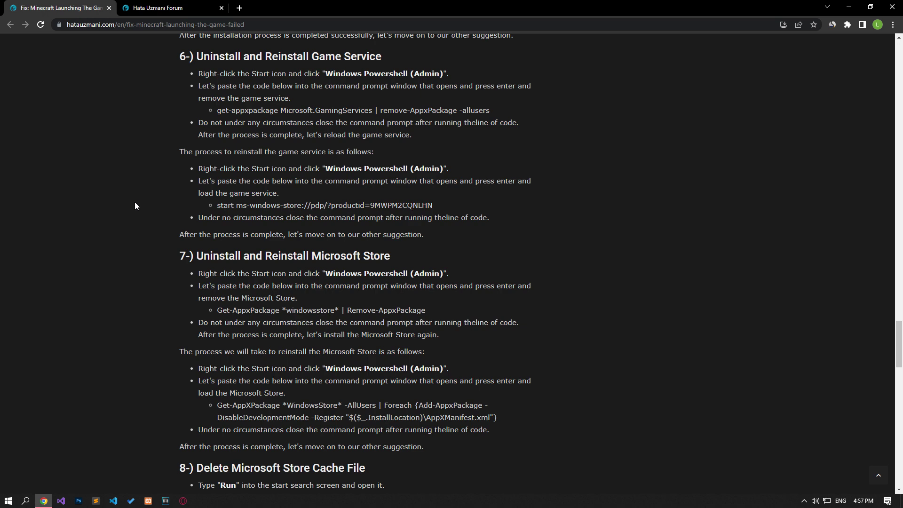
pyautogui.press('super')
pyautogui.write('win')
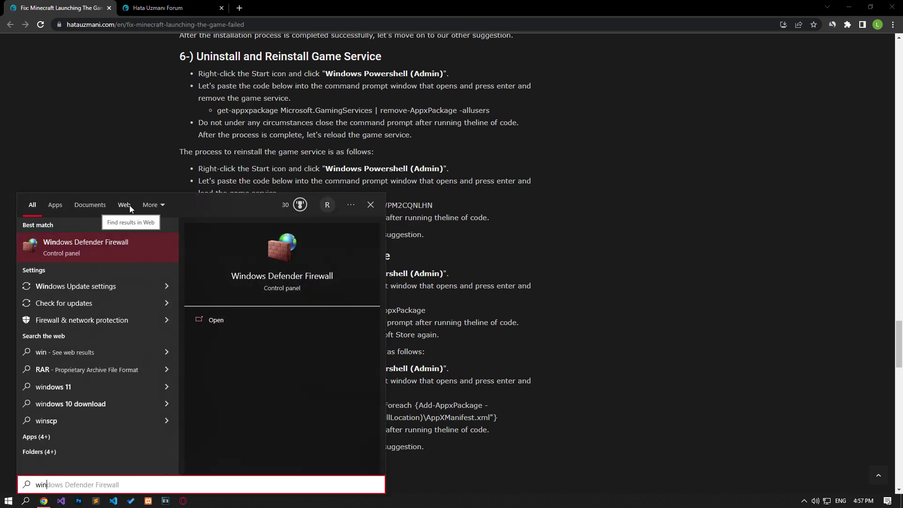
pyautogui.write('dows po')
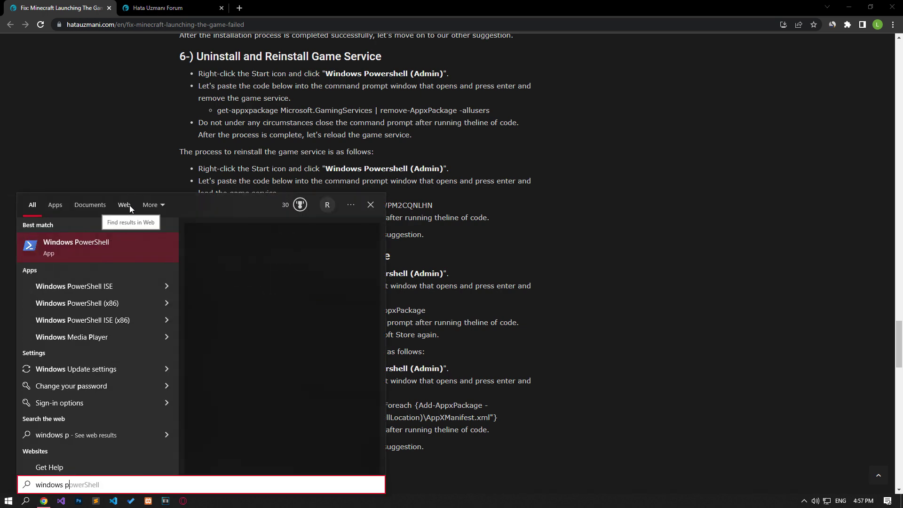
pyautogui.rightClick(88, 249)
pyautogui.click(124, 260)
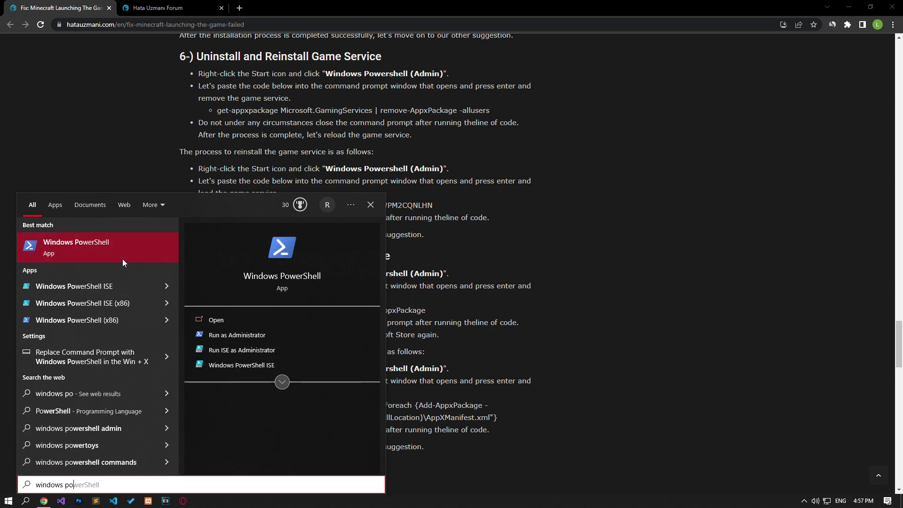
pyautogui.moveTo(161, 21); pyautogui.dragTo(425, 184)
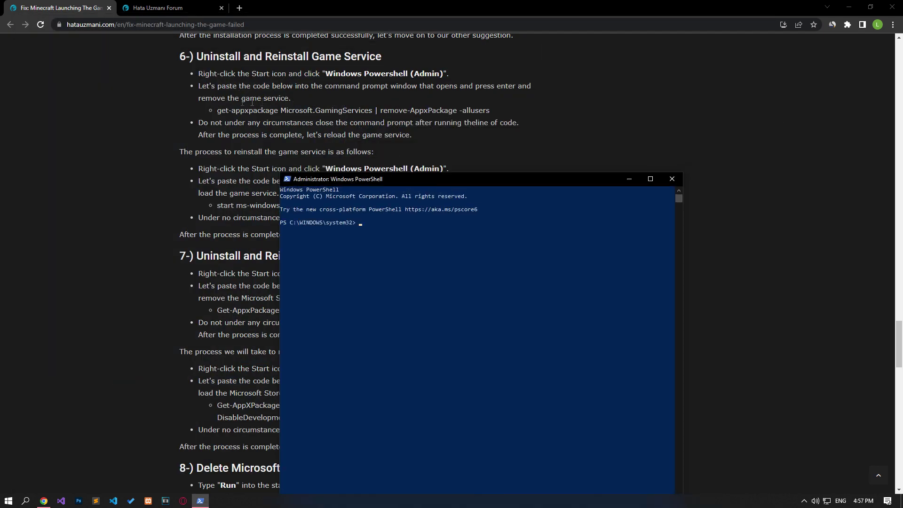
# Copy the get-appxpackage Gaming Services removal command into PowerShell
pyautogui.moveTo(218, 110); pyautogui.dragTo(505, 111)
pyautogui.rightClick(454, 113)
pyautogui.click(482, 120)
pyautogui.click(200, 500)
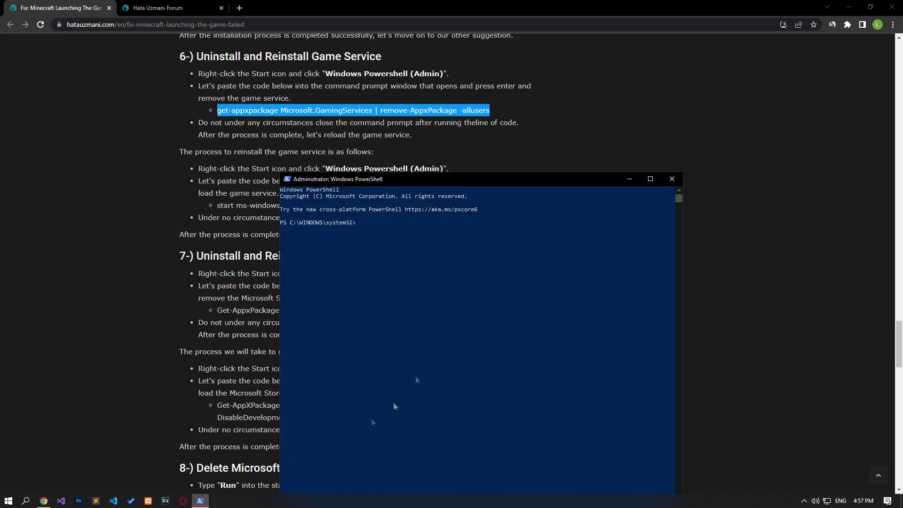
pyautogui.rightClick(374, 235)
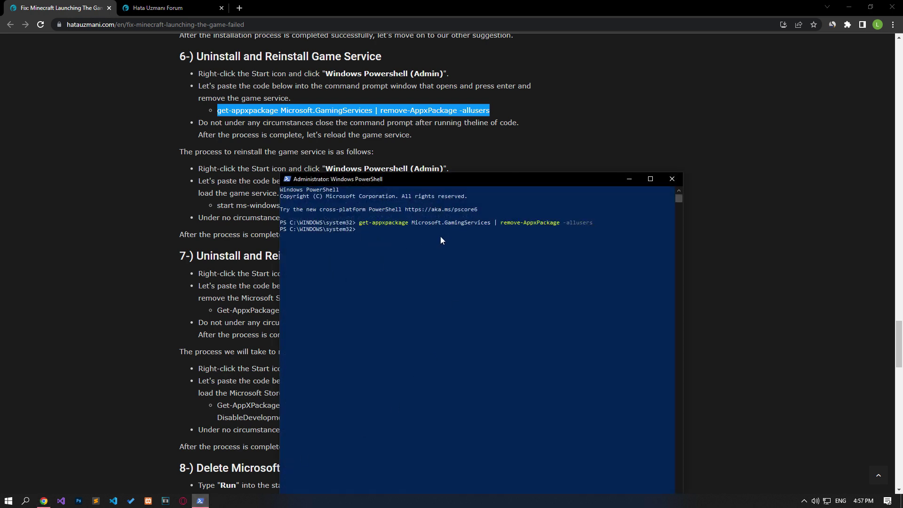
# Run the start ms-windows-store command and install Gaming Services from the Store
pyautogui.moveTo(219, 205); pyautogui.dragTo(439, 210)
pyautogui.rightClick(418, 206)
pyautogui.click(433, 209)
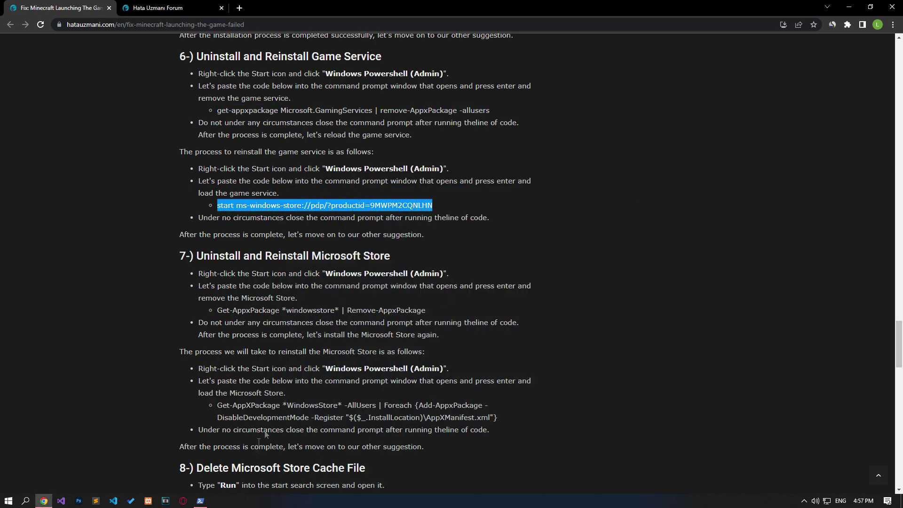
pyautogui.click(200, 500)
pyautogui.rightClick(383, 344)
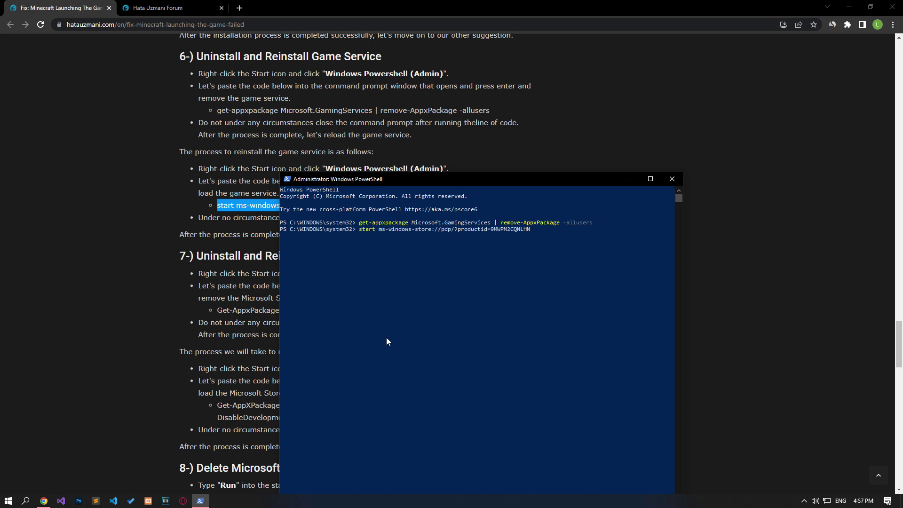
pyautogui.press('Return')
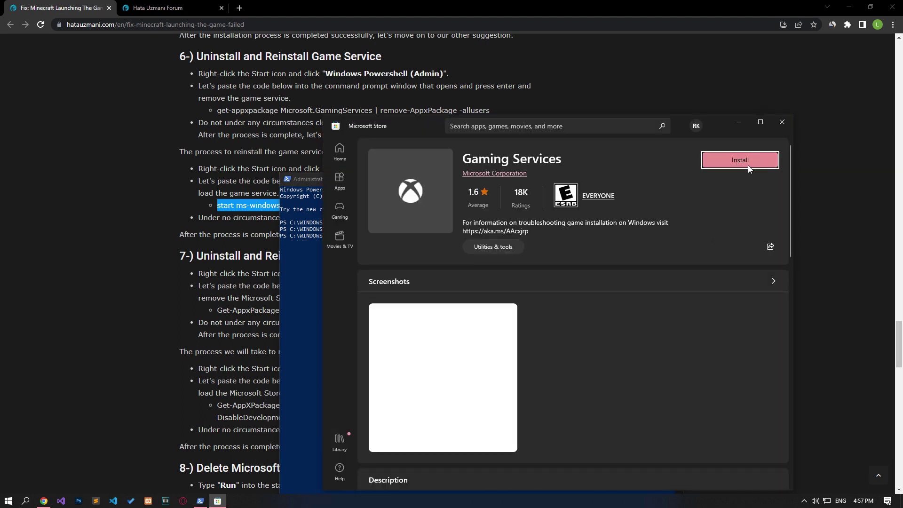
pyautogui.click(748, 163)
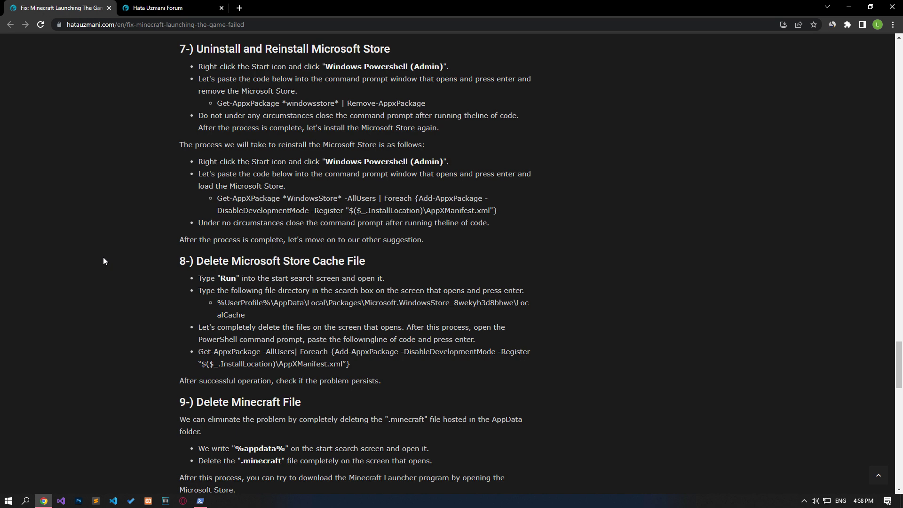
pyautogui.click(8, 500)
# Launch Windows PowerShell as administrator
pyautogui.write('powers')
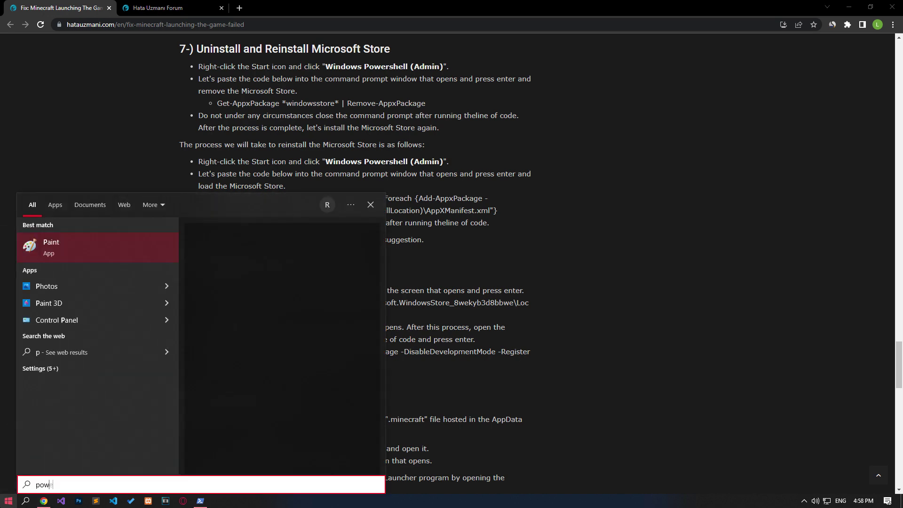
pyautogui.rightClick(75, 240)
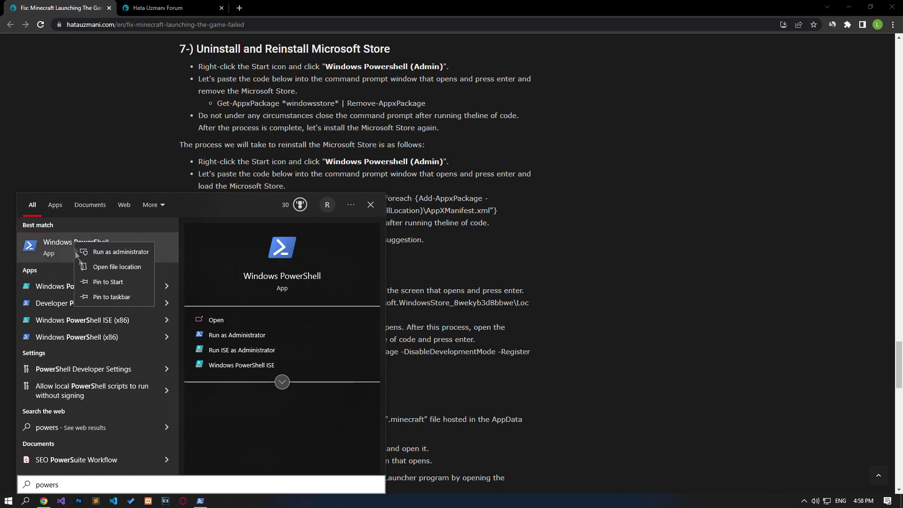
pyautogui.click(121, 252)
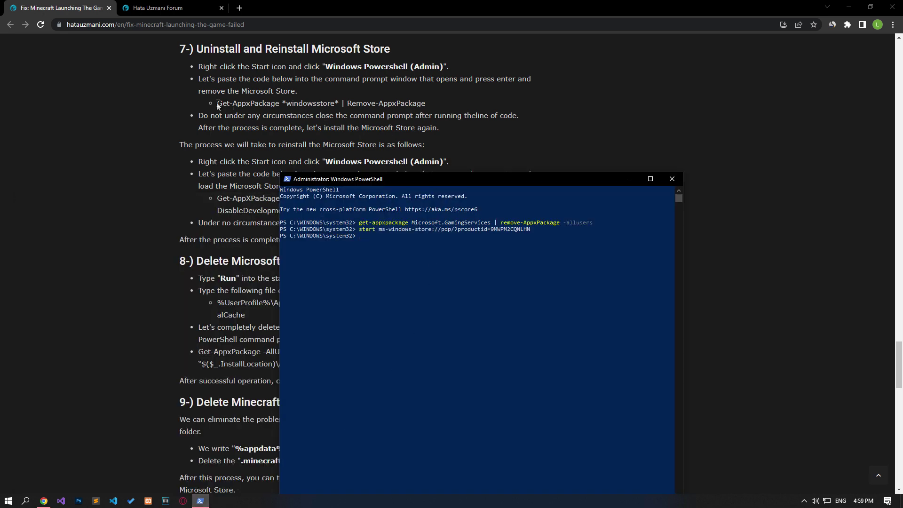
# Run Get-AppxPackage *windowsstore* | Remove-AppxPackage to uninstall the Store
pyautogui.moveTo(217, 105); pyautogui.dragTo(430, 109)
pyautogui.rightClick(419, 104)
pyautogui.click(423, 110)
pyautogui.rightClick(419, 105)
pyautogui.click(432, 112)
pyautogui.click(200, 501)
pyautogui.rightClick(369, 281)
pyautogui.press('Return')
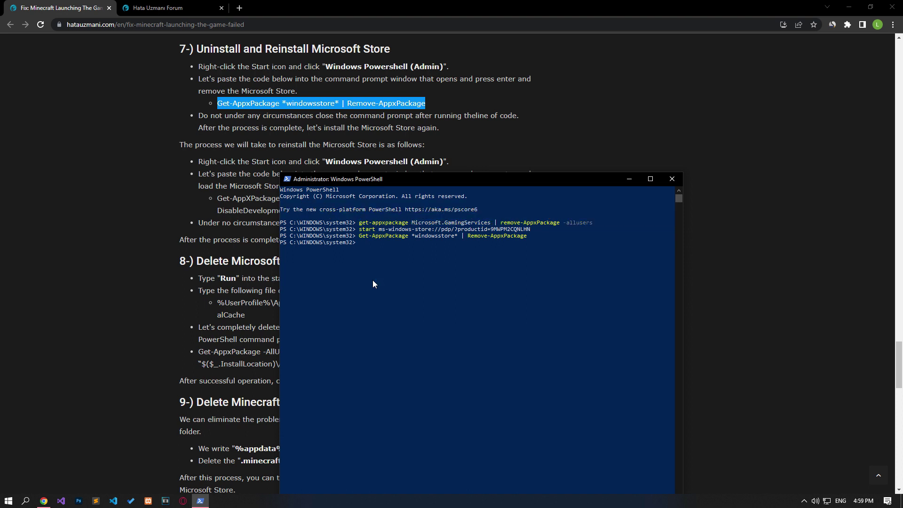
# Run the Add-AppxPackage -Register command to re-register Microsoft Store for all users
pyautogui.moveTo(217, 198); pyautogui.dragTo(508, 218)
pyautogui.rightClick(455, 211)
pyautogui.click(470, 214)
pyautogui.click(200, 500)
pyautogui.rightClick(394, 300)
pyautogui.press('Return')
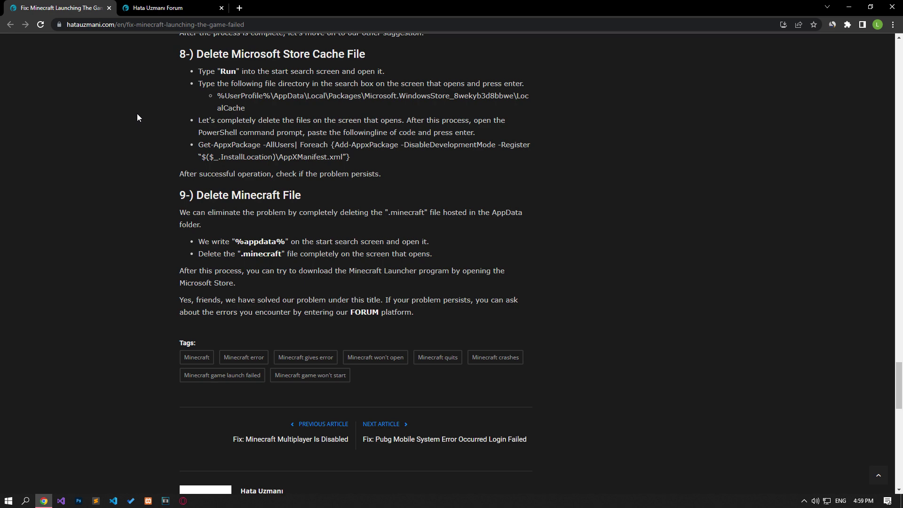
pyautogui.press('super')
pyautogui.write('run')
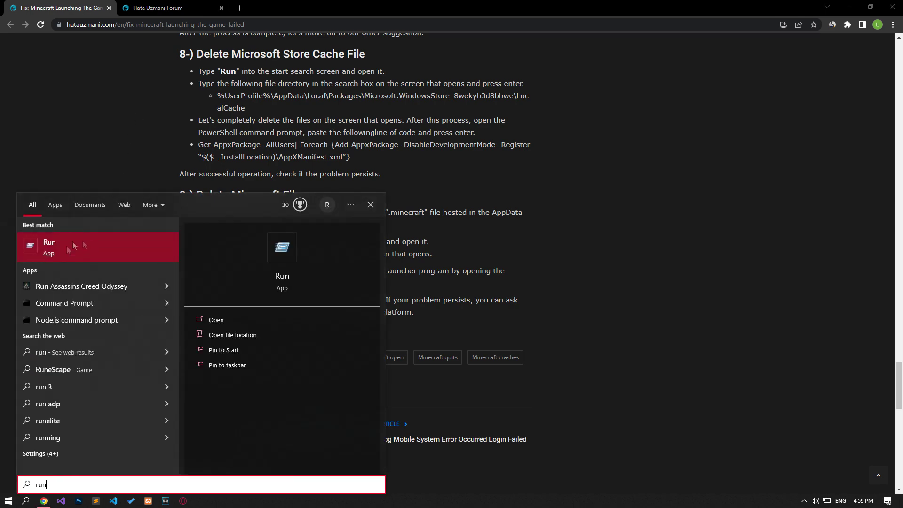
pyautogui.click(66, 249)
pyautogui.moveTo(218, 95); pyautogui.dragTo(250, 108)
pyautogui.rightClick(250, 108)
pyautogui.click(256, 111)
pyautogui.click(200, 501)
pyautogui.press('BackSpace')
pyautogui.rightClick(53, 444)
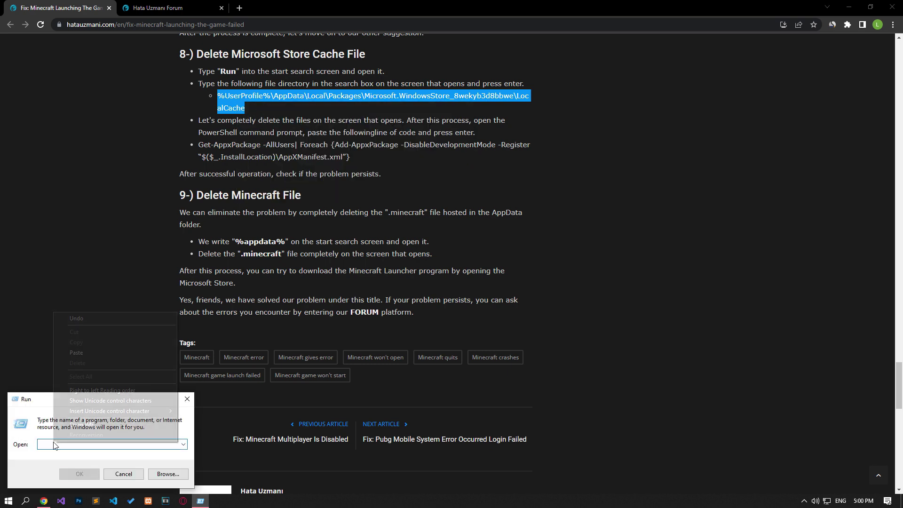
pyautogui.click(80, 352)
pyautogui.click(79, 474)
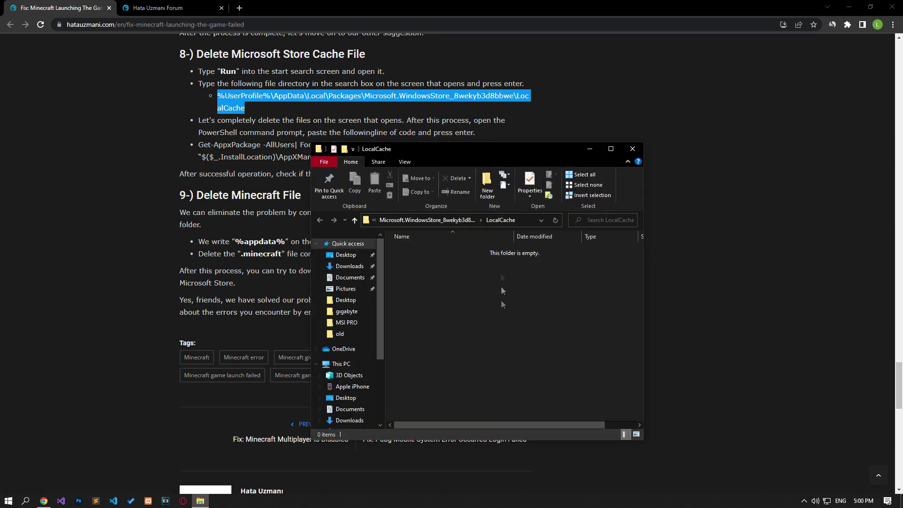
pyautogui.moveTo(527, 294); pyautogui.dragTo(421, 268)
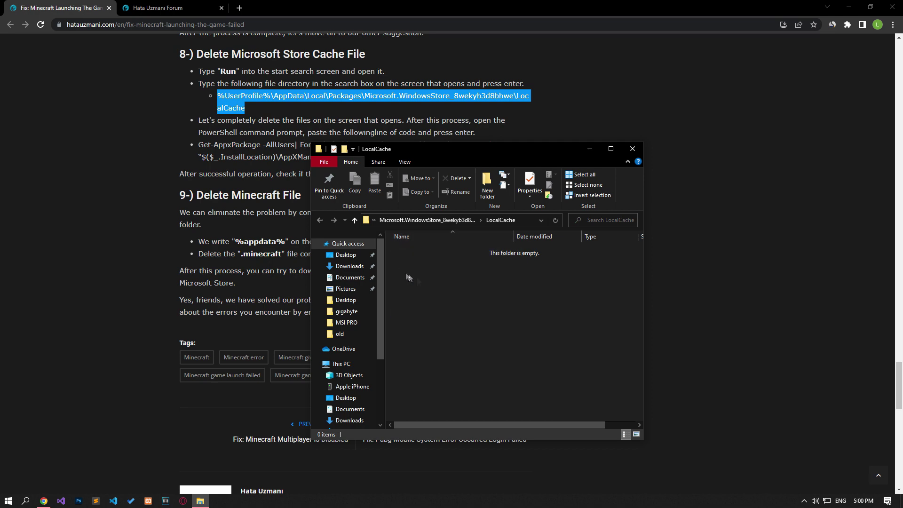
pyautogui.click(631, 148)
pyautogui.moveTo(199, 145); pyautogui.dragTo(367, 161)
pyautogui.rightClick(348, 160)
pyautogui.click(363, 162)
pyautogui.press('super')
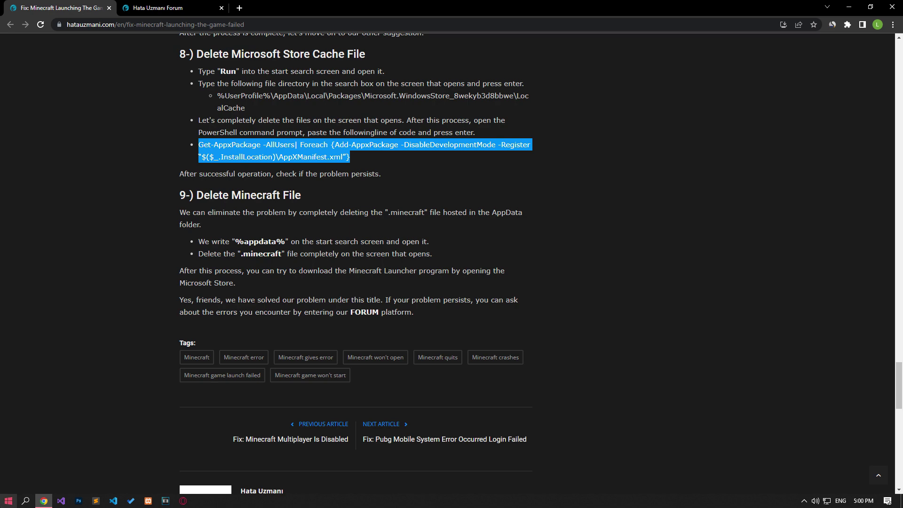
# Run the copied Get-AppxPackage re-registration command in an administrator Windows PowerShell
pyautogui.write('powershell')
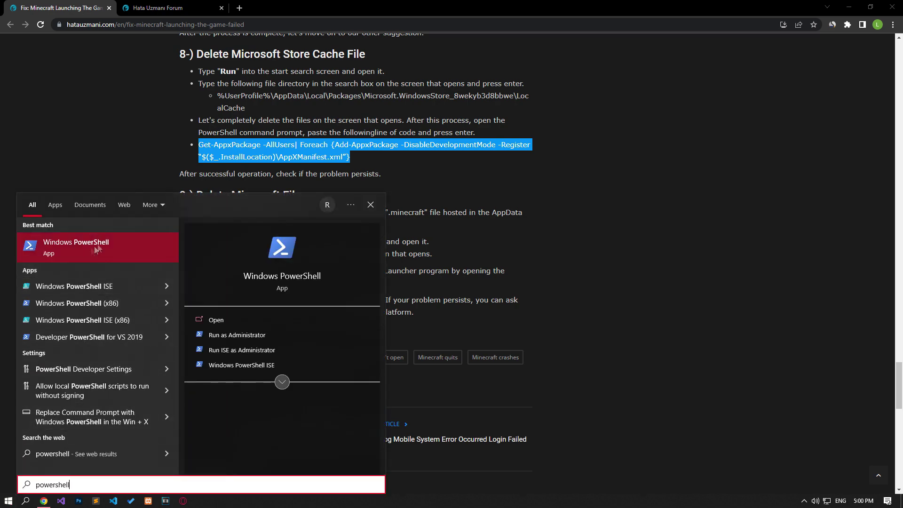
pyautogui.rightClick(72, 250)
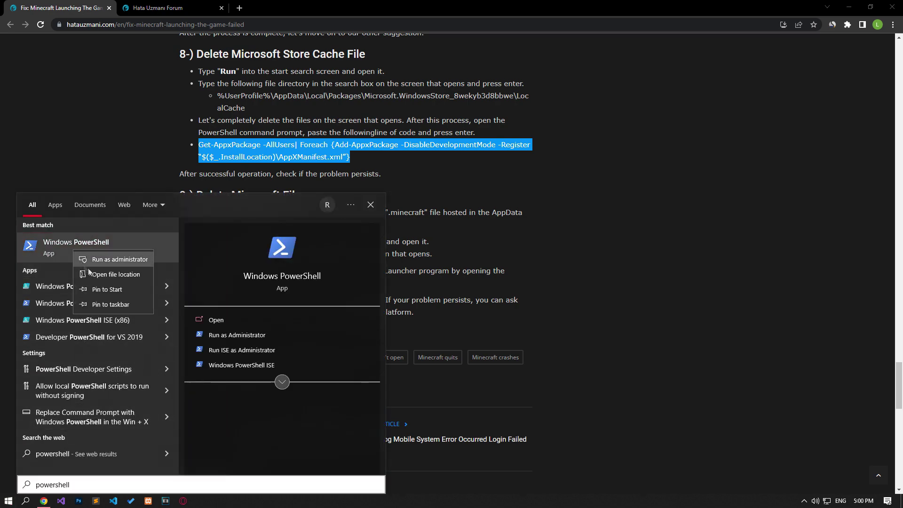
pyautogui.click(119, 259)
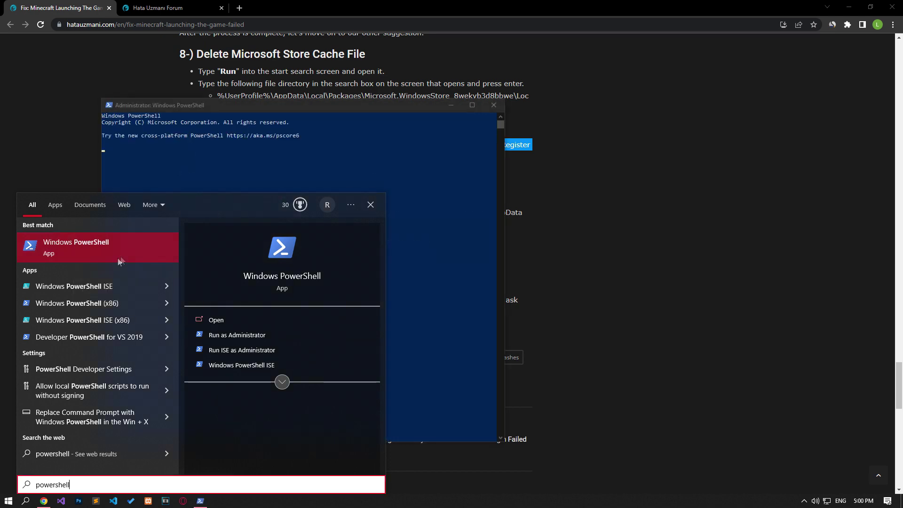
pyautogui.moveTo(192, 100); pyautogui.dragTo(620, 136)
pyautogui.rightClick(306, 145)
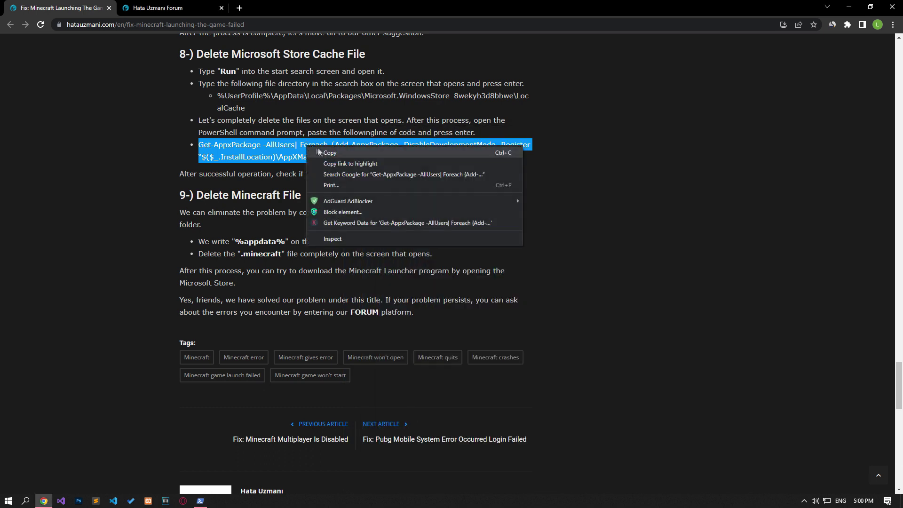
pyautogui.click(322, 151)
pyautogui.click(200, 501)
pyautogui.rightClick(501, 204)
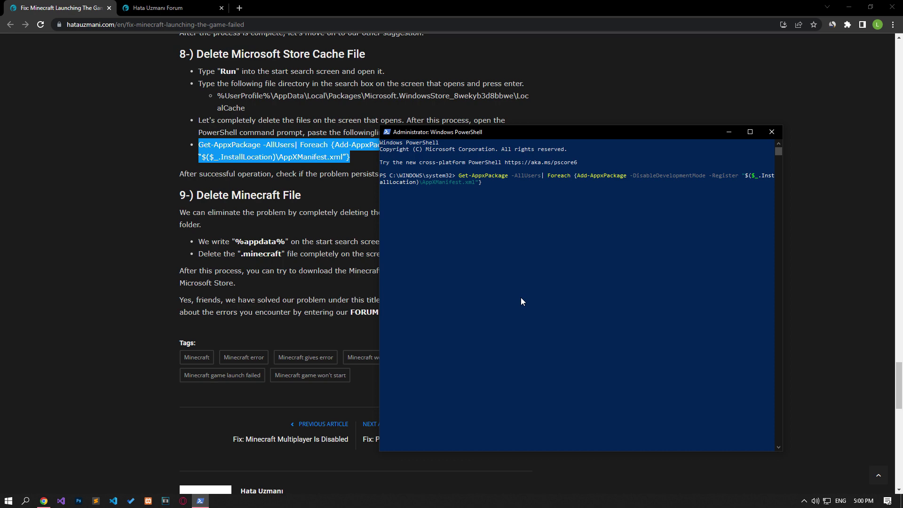
pyautogui.press('Return')
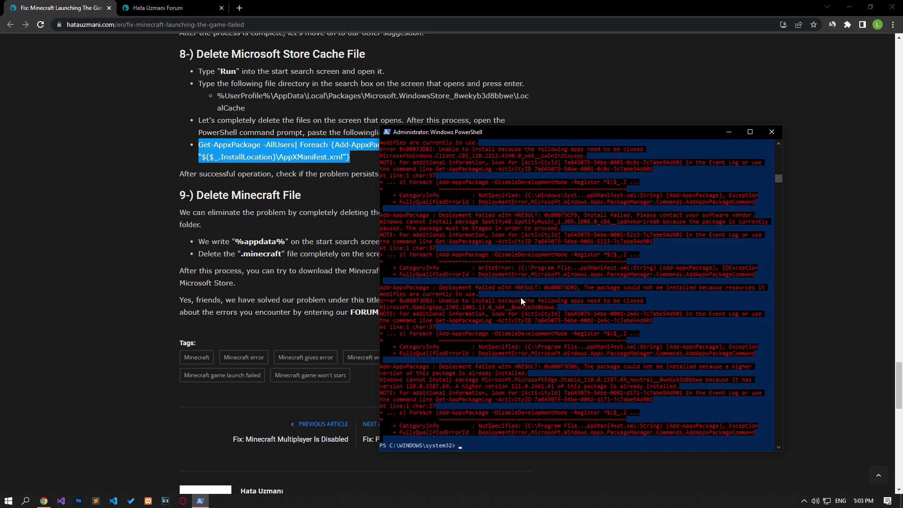
# Close the administrator PowerShell window and dismiss the Start menu power options without restarting
pyautogui.click(771, 132)
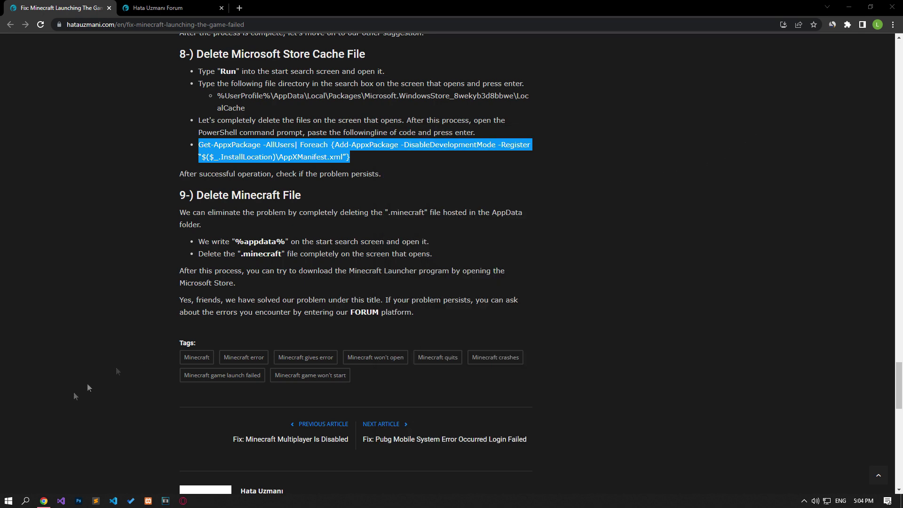
pyautogui.click(8, 500)
pyautogui.click(11, 483)
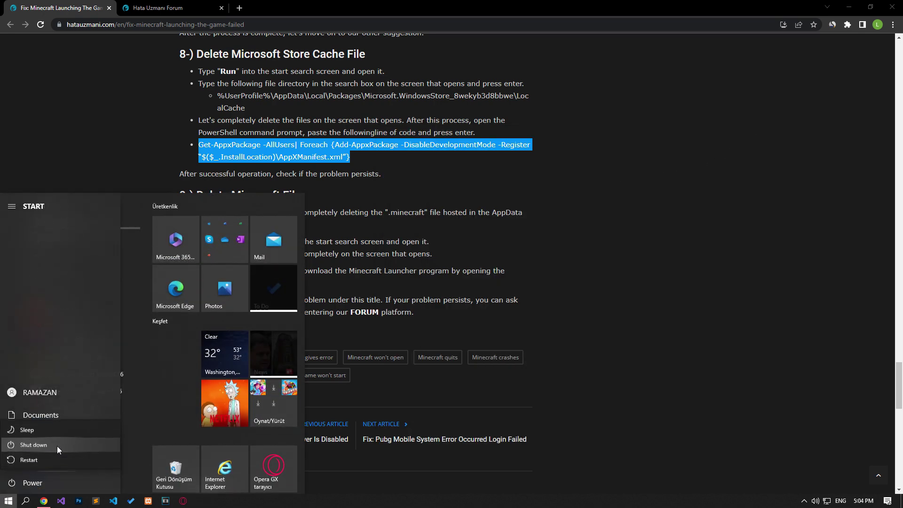
pyautogui.click(154, 142)
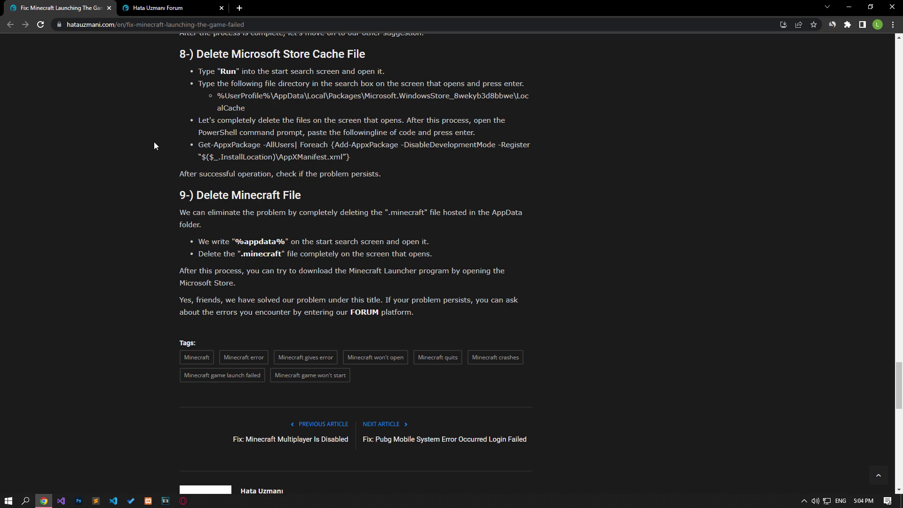
pyautogui.press('super')
# Open %appdata%, delete the .minecraft folder from Roaming, and close File Explorer
pyautogui.write('&')
pyautogui.press('BackSpace')
pyautogui.write('%appdata%')
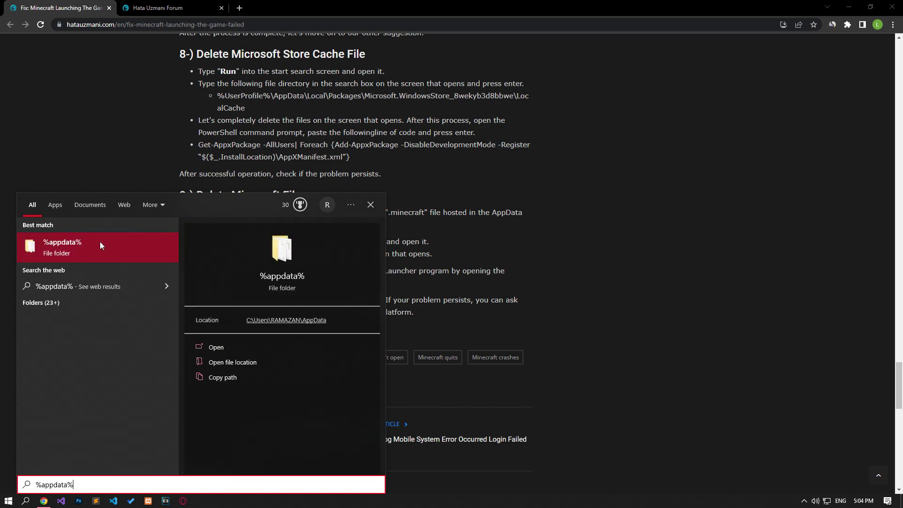
pyautogui.click(99, 252)
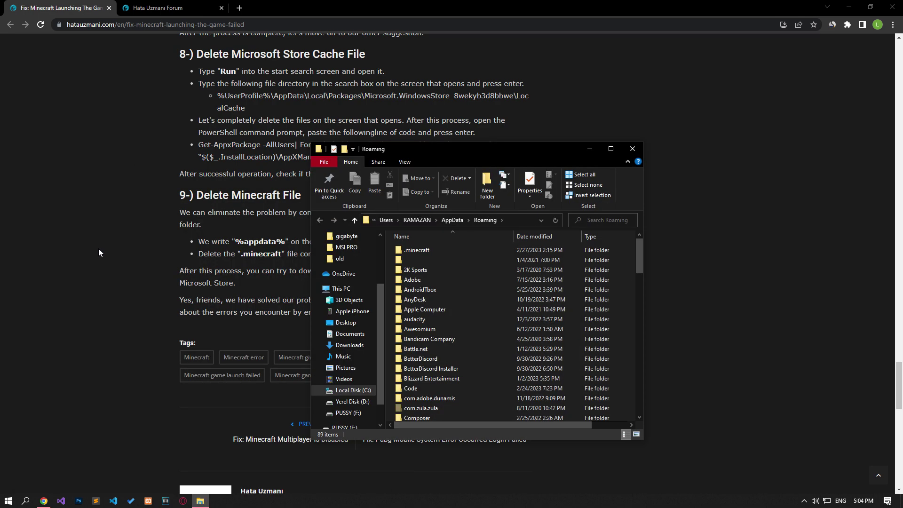
pyautogui.click(407, 252)
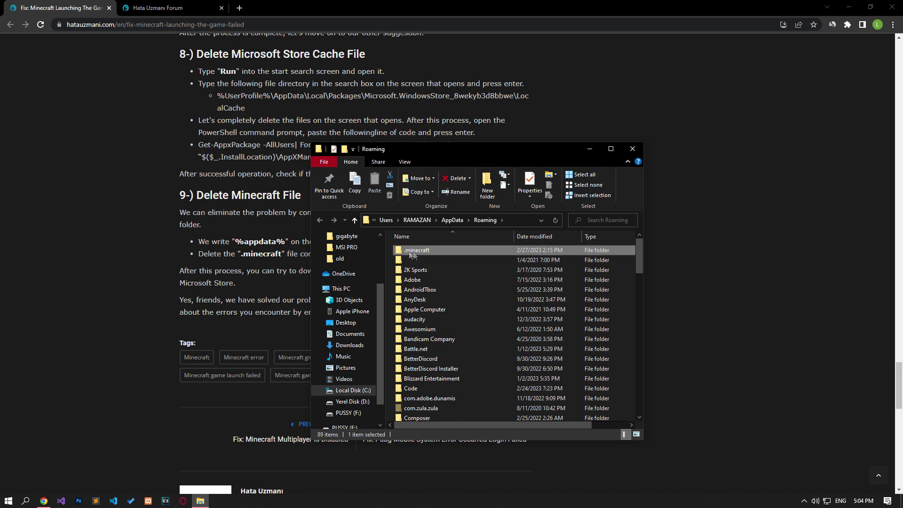
pyautogui.rightClick(415, 250)
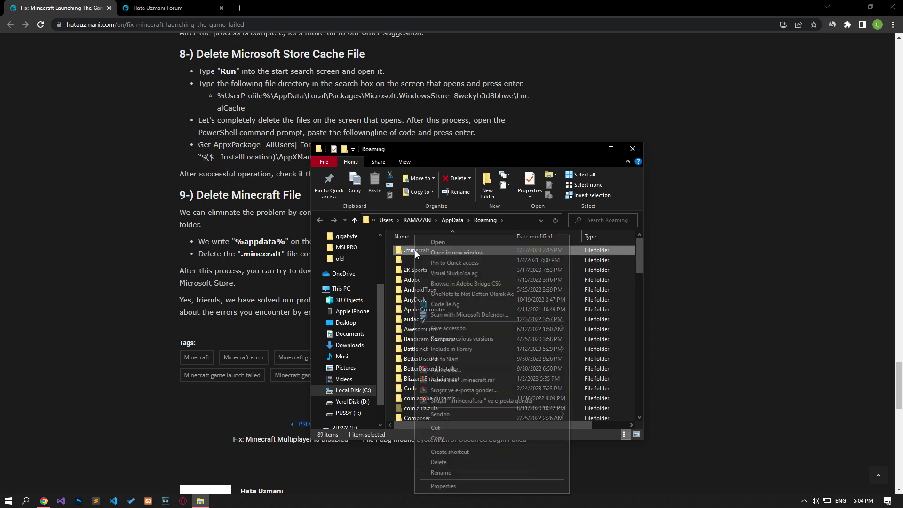
pyautogui.click(442, 463)
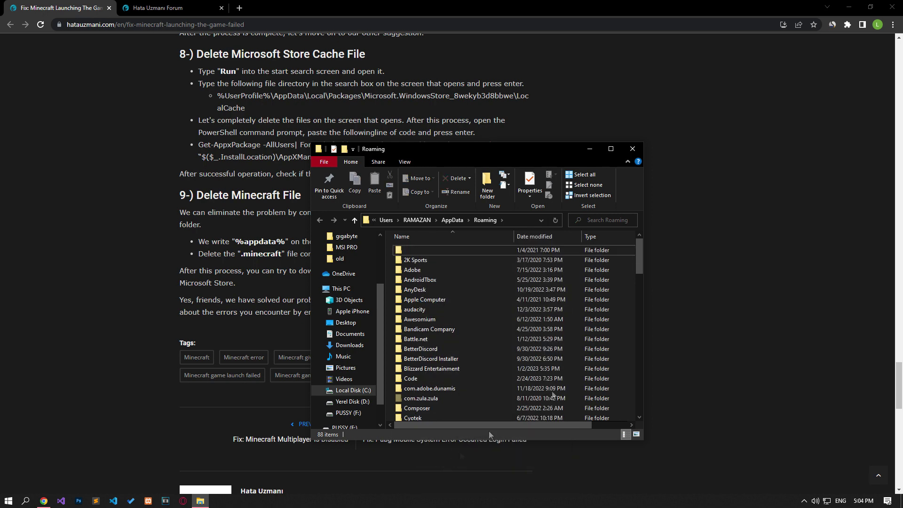
pyautogui.click(633, 149)
pyautogui.click(9, 500)
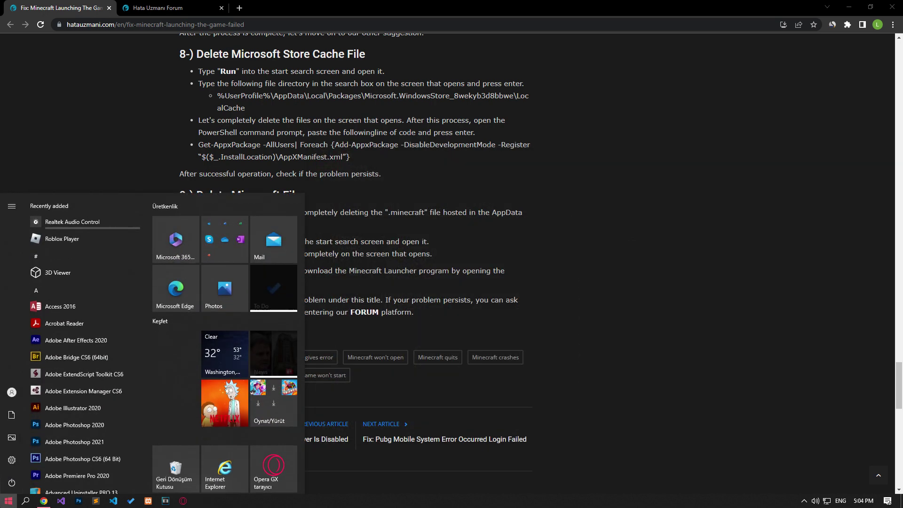
# Search Microsoft Store for 'Minecraft' and launch Minecraft Launcher from its product page
pyautogui.write('microso')
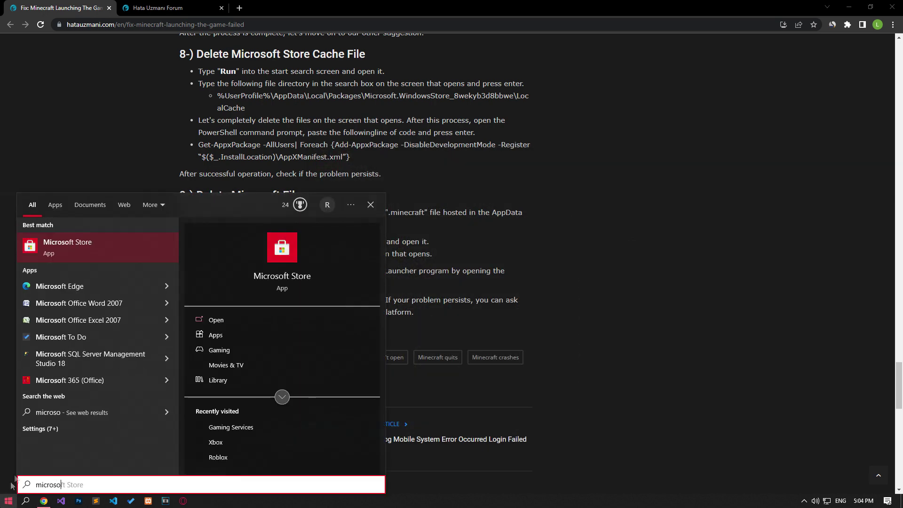
pyautogui.click(94, 246)
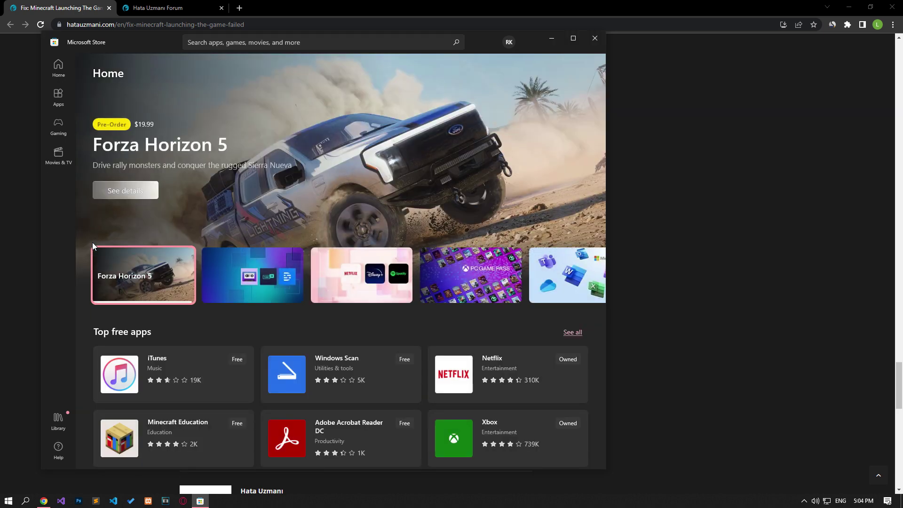
pyautogui.click(275, 44)
pyautogui.write('Minecraft')
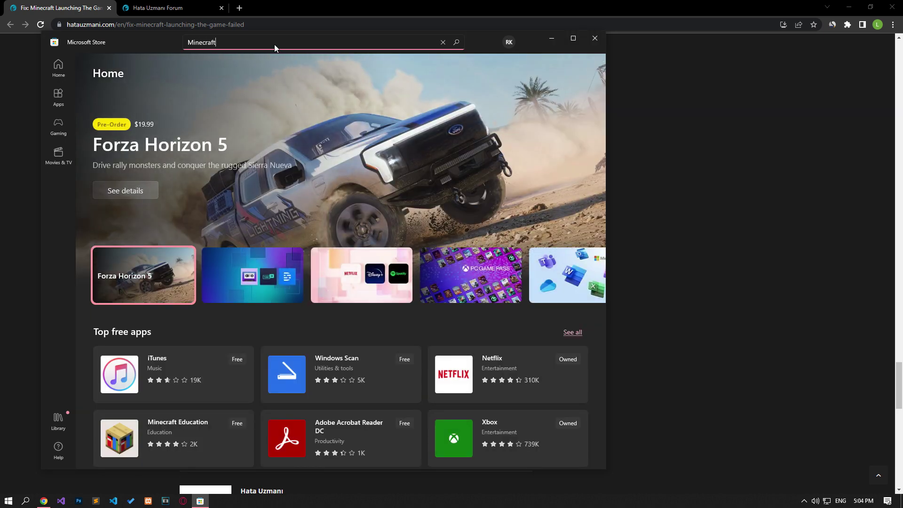
pyautogui.press('Return')
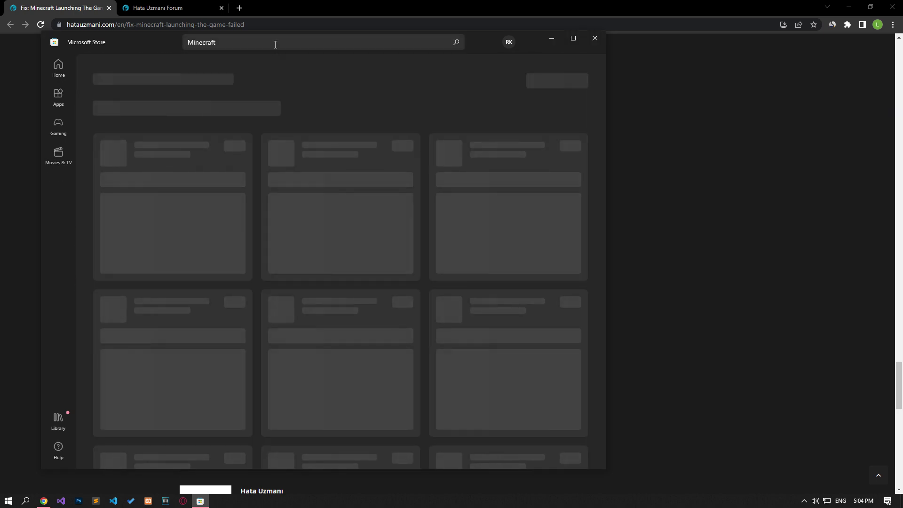
pyautogui.click(172, 157)
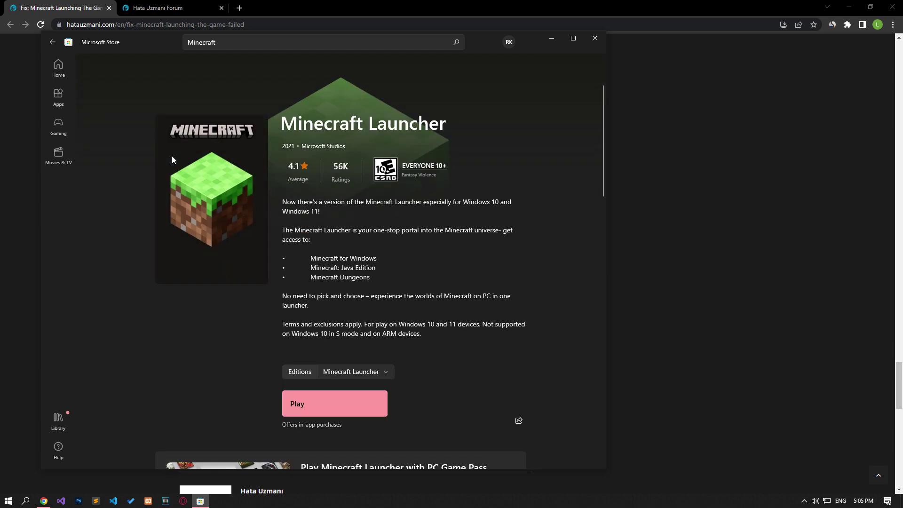
pyautogui.click(334, 403)
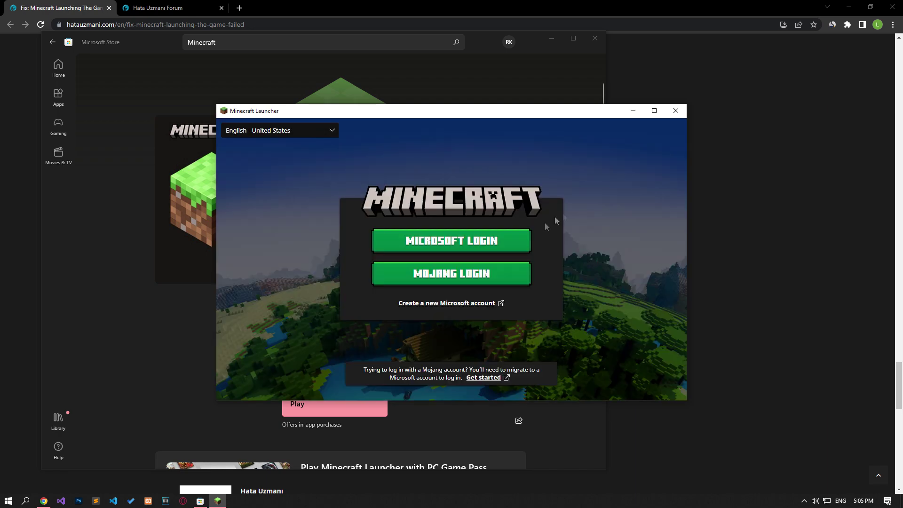
pyautogui.click(595, 39)
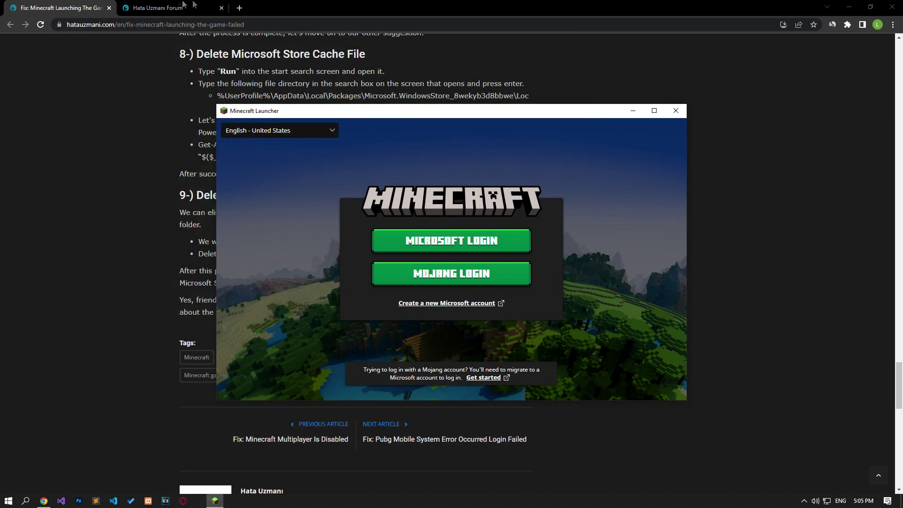
# On the Hata Uzmanı Forum tab, start posting a new thread
pyautogui.click(162, 8)
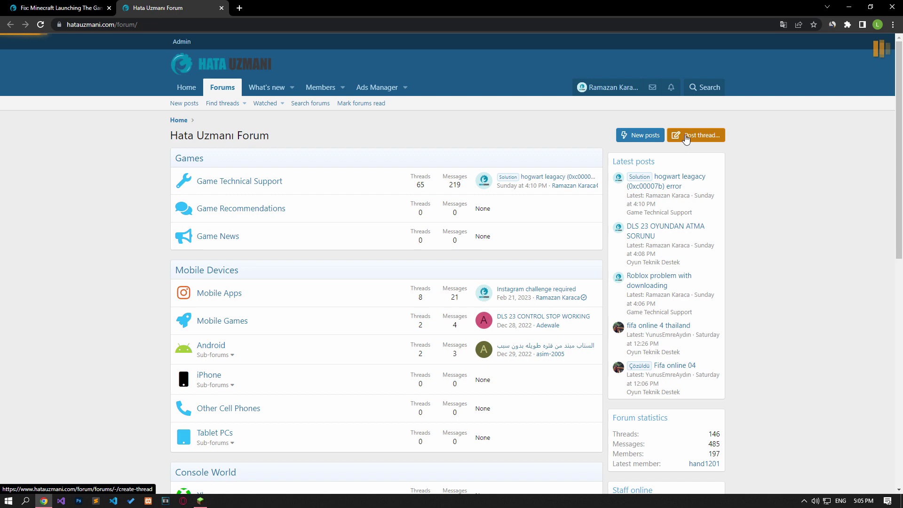
pyautogui.click(684, 135)
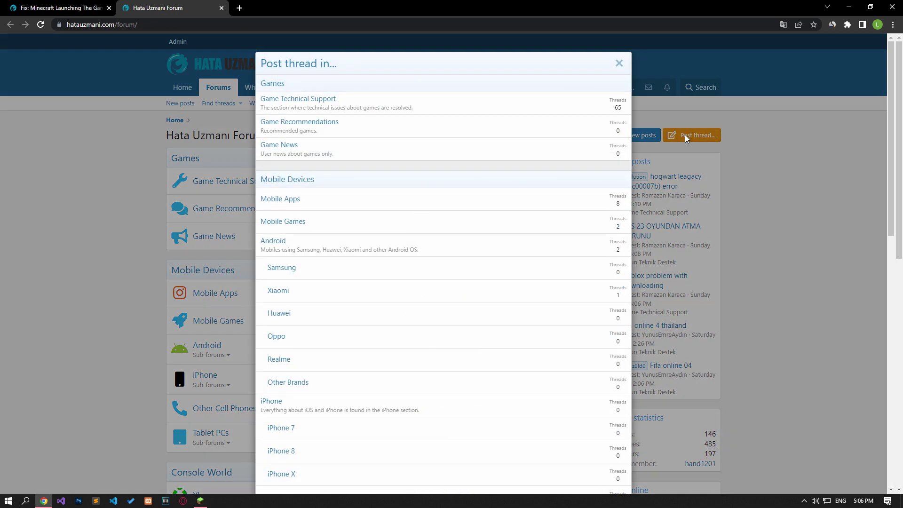